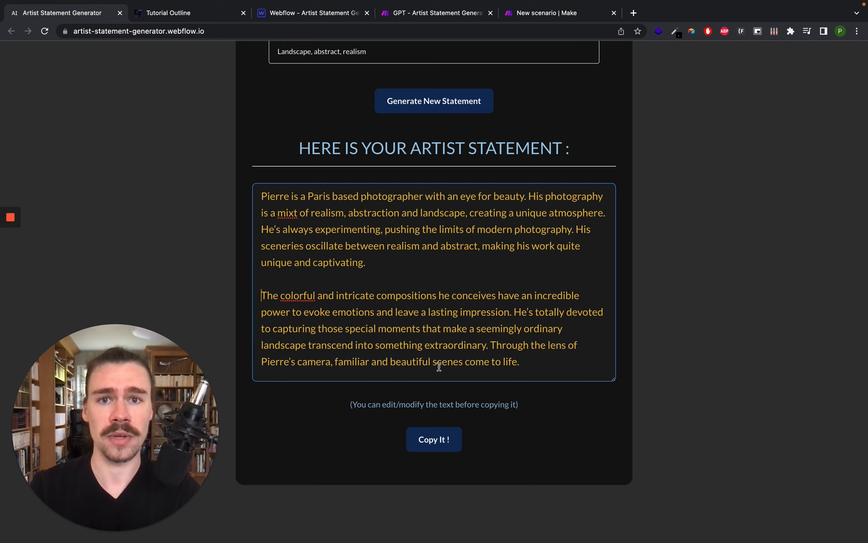
- Review the generated artist statement and the tutorial outline before returning to the Webflow designer
{"action": "left_click", "coordinate": [440, 448]}
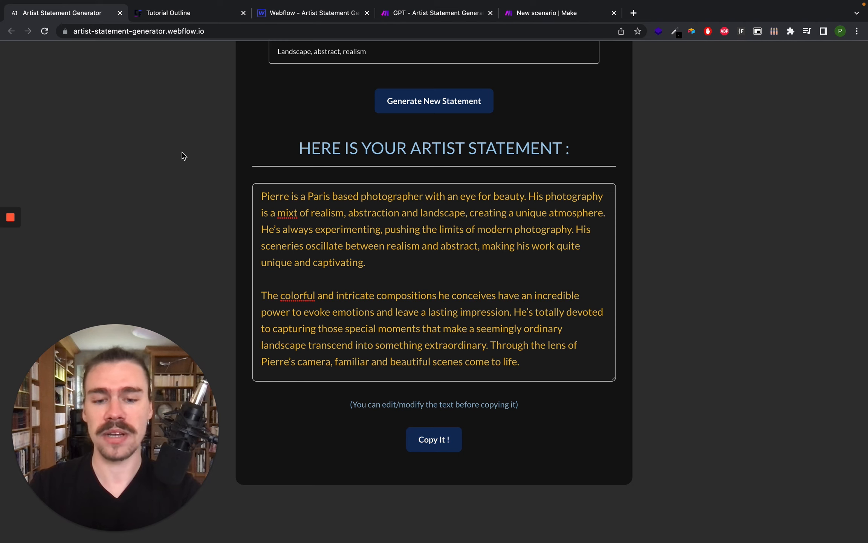
{"action": "key", "text": "alt+super+Right"}
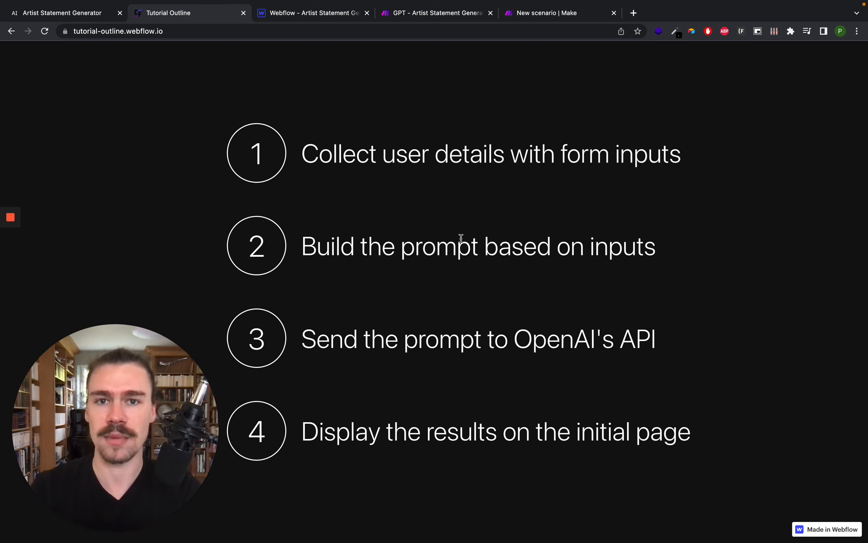
{"action": "key", "text": "alt+super+Right"}
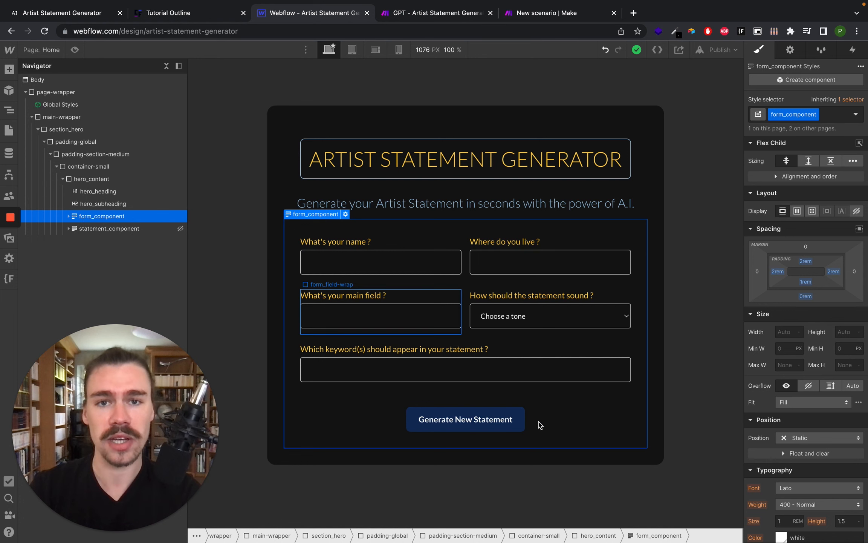
- Inspect the name input's settings, the submit button and the form component's structure in the navigator
{"action": "left_click", "coordinate": [415, 267]}
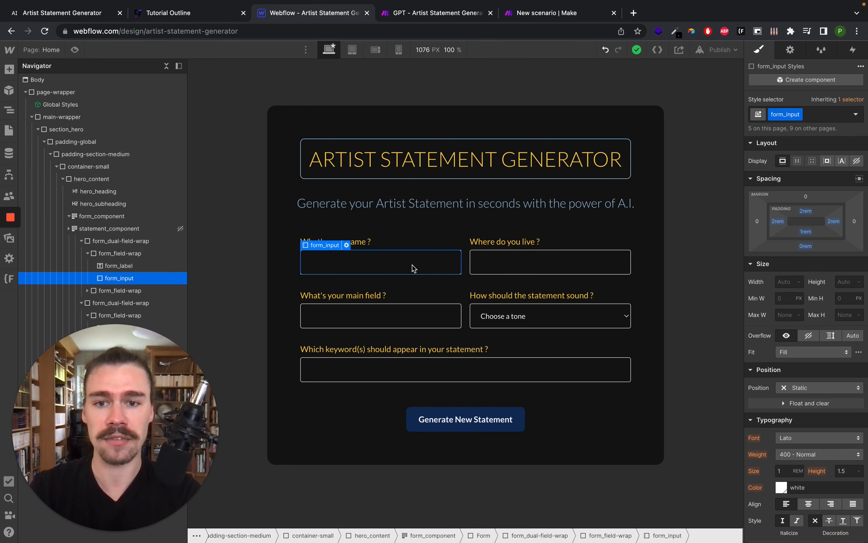
{"action": "left_click", "coordinate": [790, 49]}
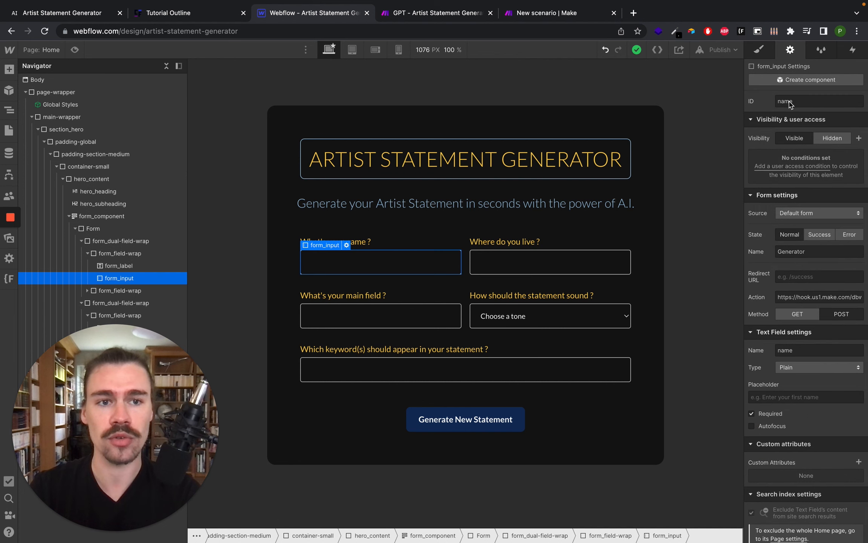
{"action": "left_click", "coordinate": [760, 53]}
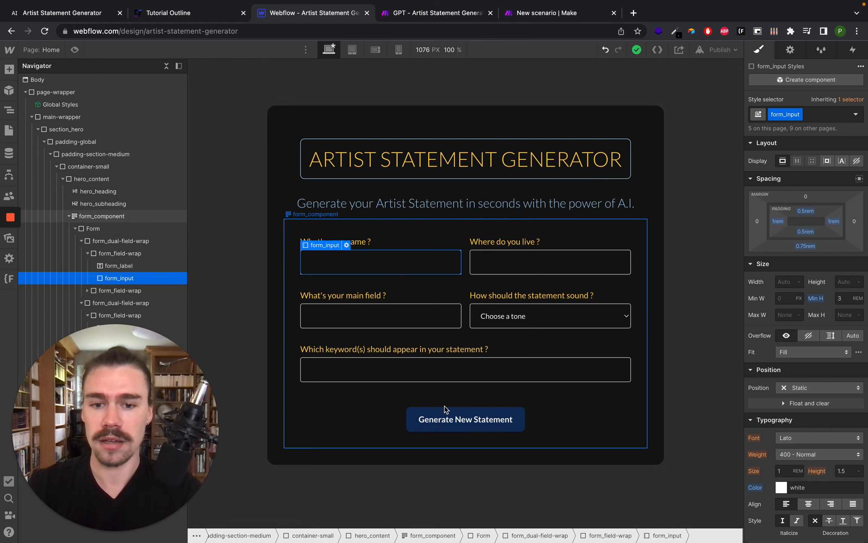
{"action": "left_click", "coordinate": [456, 428]}
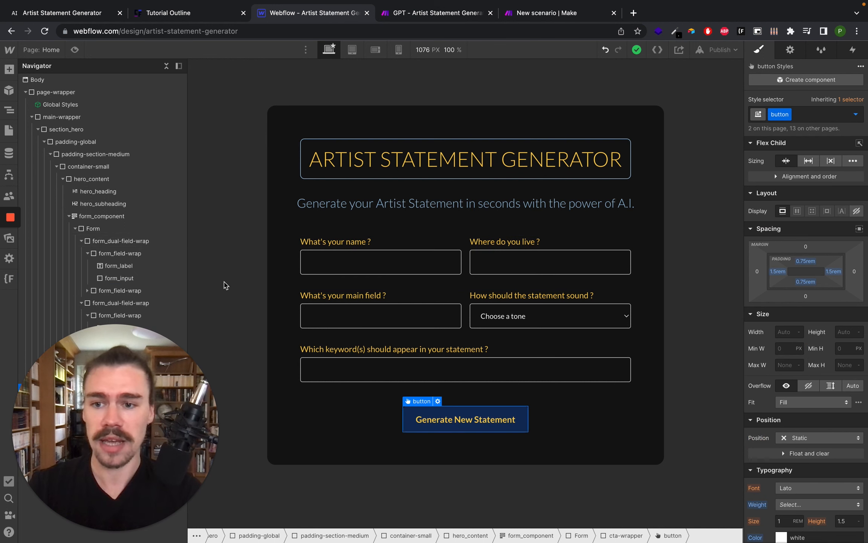
{"action": "left_click", "coordinate": [69, 216]}
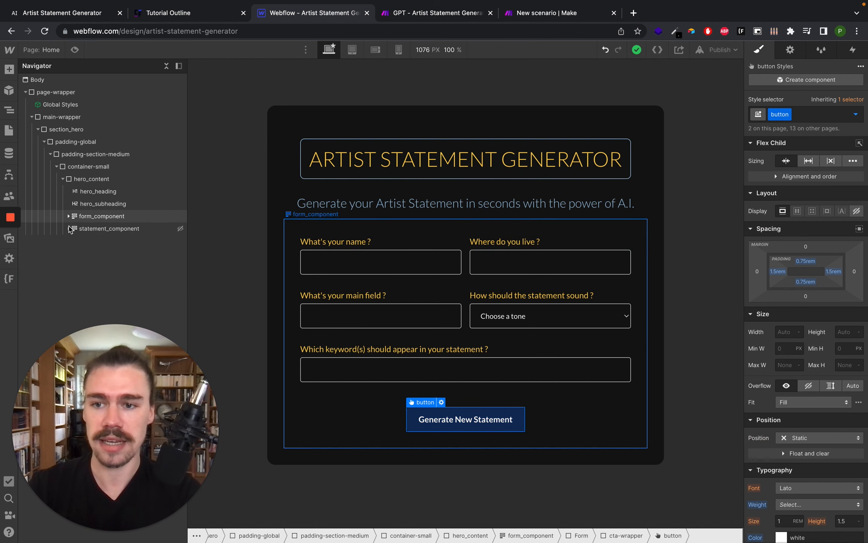
{"action": "left_click", "coordinate": [82, 230]}
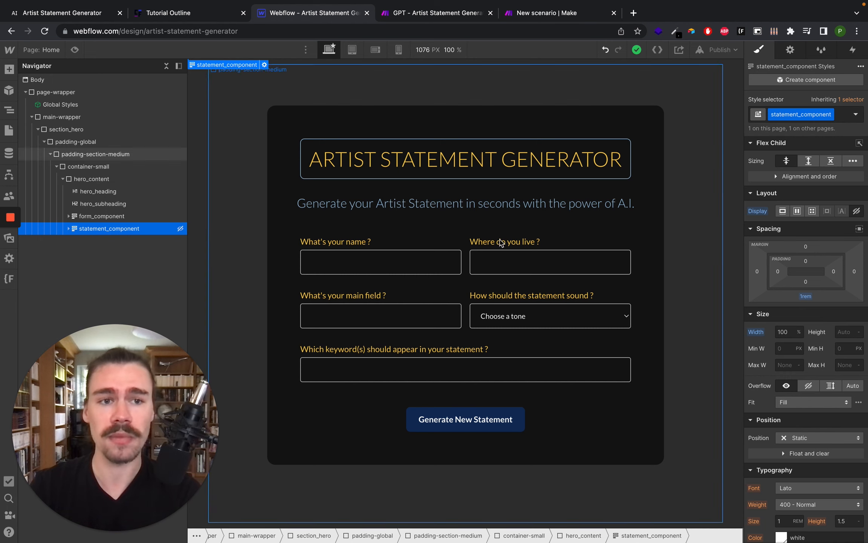
- Set the statement_component's display to block so the result section shows below the form
{"action": "left_click", "coordinate": [782, 211]}
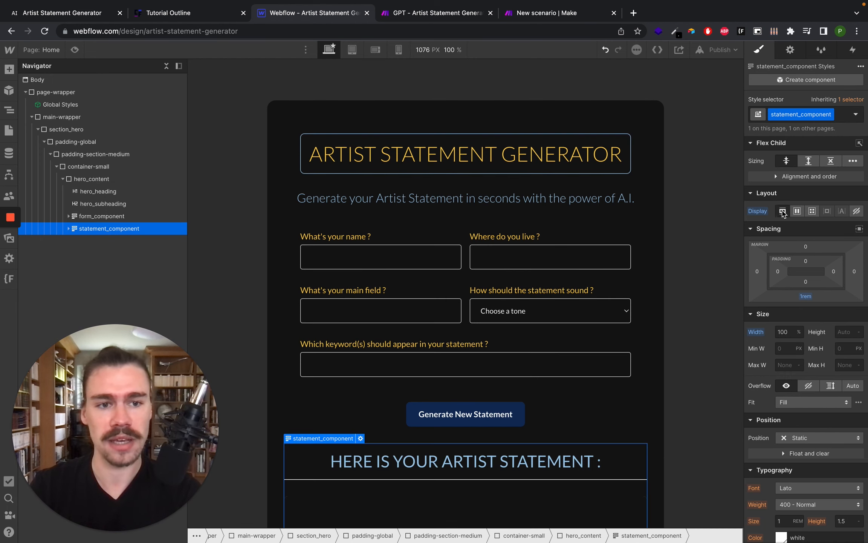
{"action": "scroll", "coordinate": [529, 287], "scroll_direction": "down", "scroll_amount": 3}
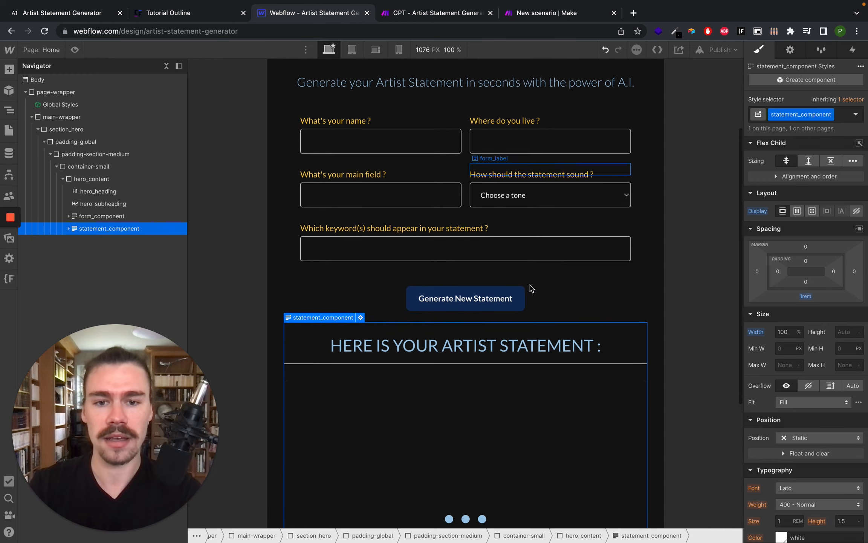
{"action": "scroll", "coordinate": [531, 288], "scroll_direction": "down", "scroll_amount": 5}
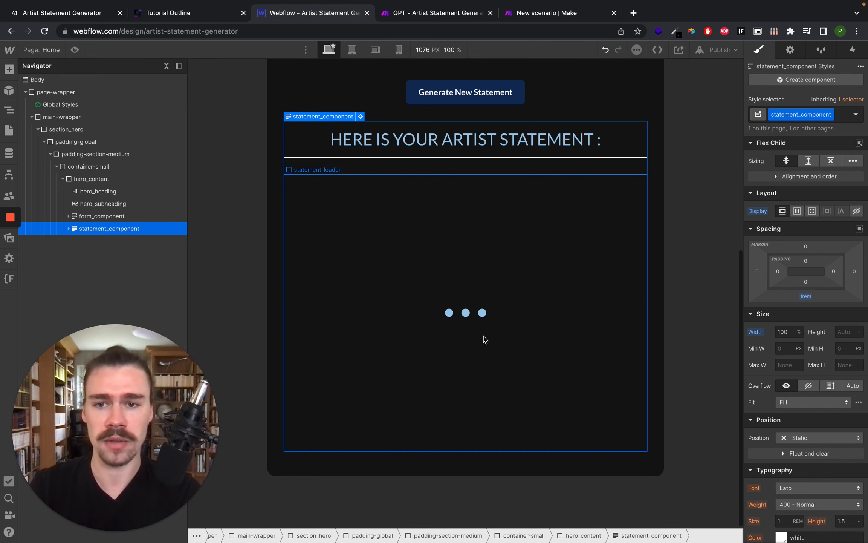
- Select the statement_loader and set its display to none
{"action": "left_click", "coordinate": [486, 339]}
{"action": "left_click", "coordinate": [857, 162]}
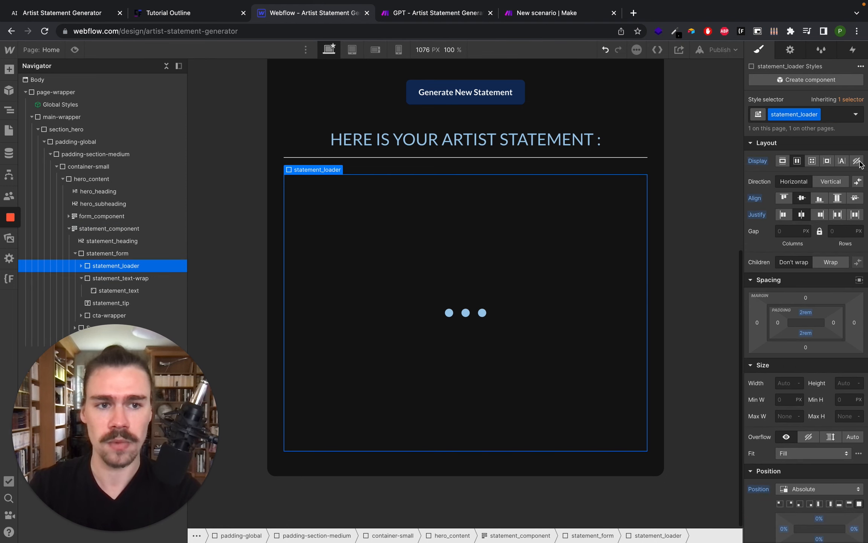
- Select the statement_text area and inspect its element settings
{"action": "left_click", "coordinate": [410, 203]}
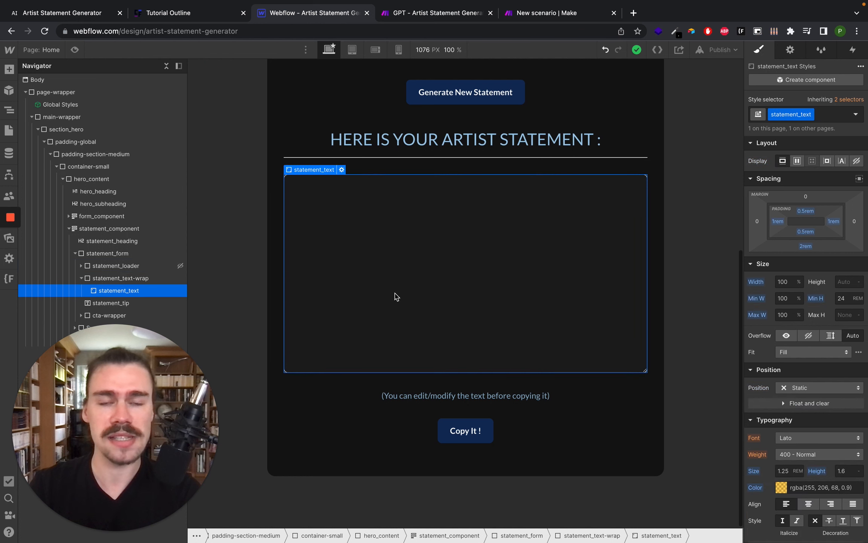
{"action": "left_click", "coordinate": [791, 50]}
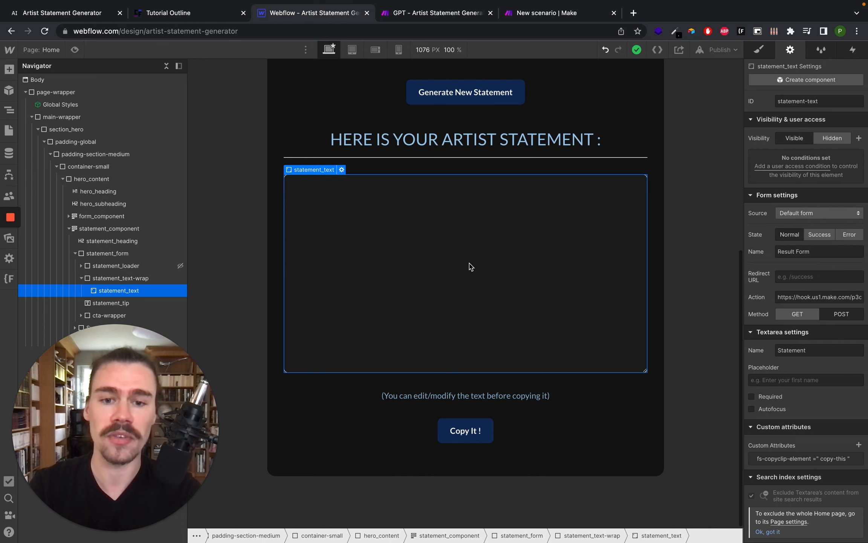
{"action": "scroll", "coordinate": [388, 263], "scroll_direction": "up", "scroll_amount": 8}
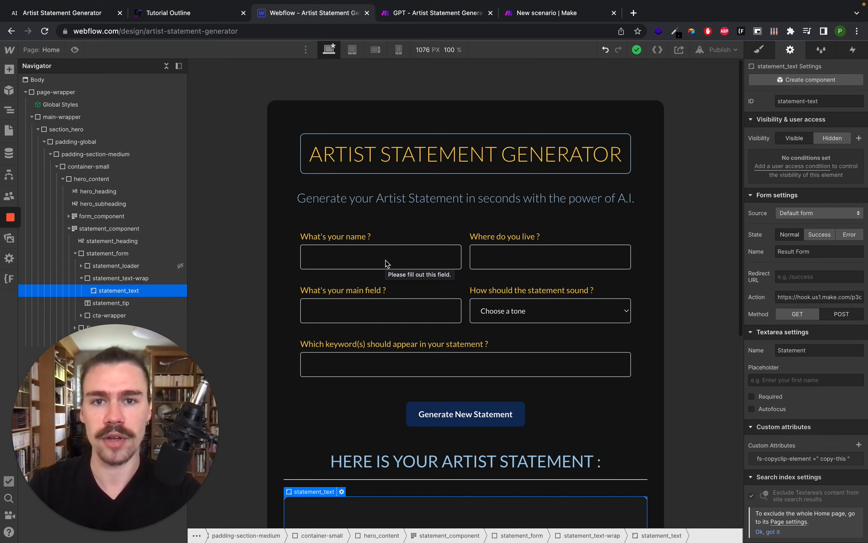
- Open the Home page's settings from the pages list
{"action": "key", "text": "alt+super+Right"}
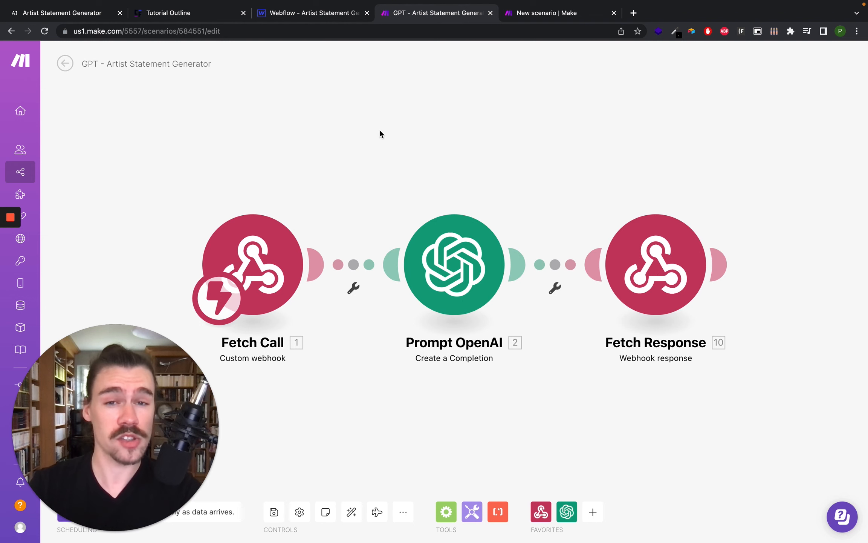
{"action": "left_click", "coordinate": [311, 15]}
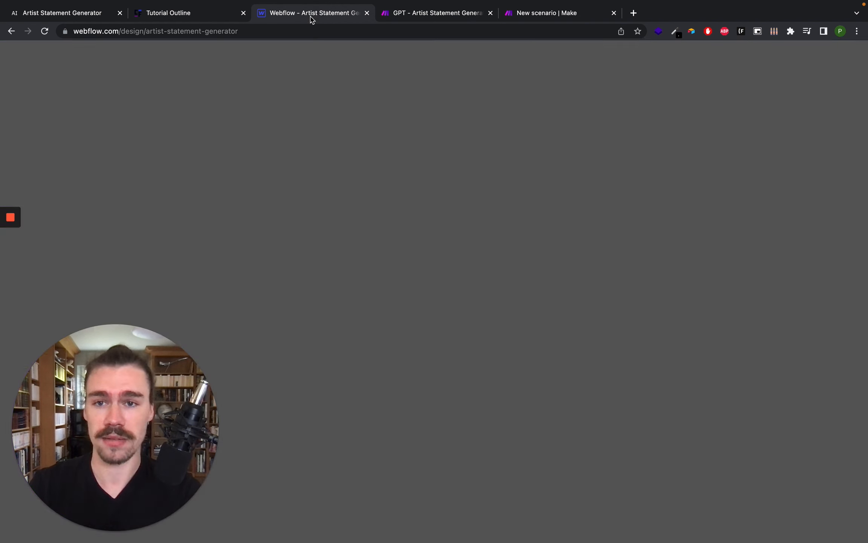
{"action": "left_click", "coordinate": [45, 53]}
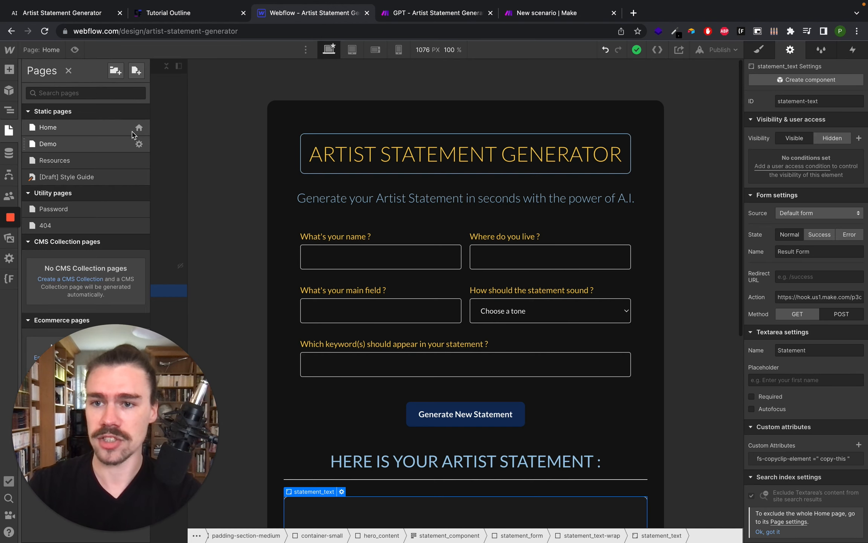
{"action": "left_click", "coordinate": [138, 128]}
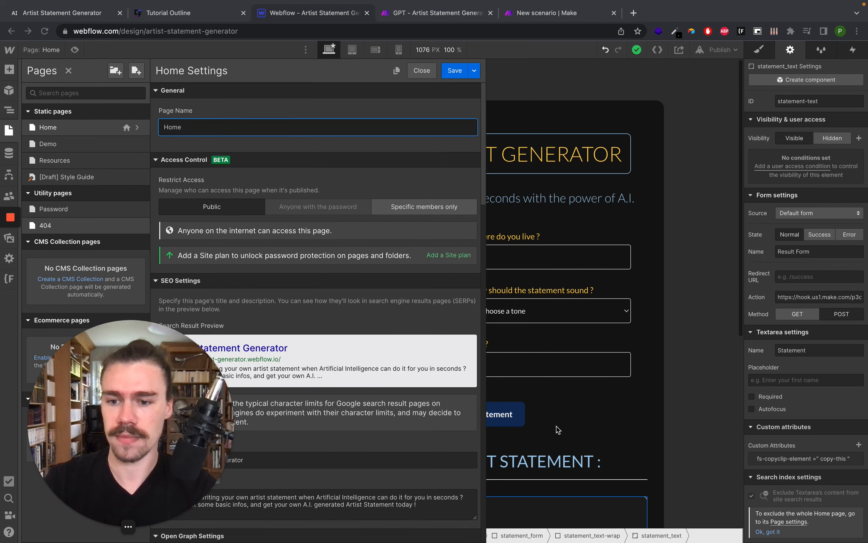
- Read through the page's custom script before the closing body tag, then save the Home page settings
{"action": "scroll", "coordinate": [296, 385], "scroll_direction": "down", "scroll_amount": 20}
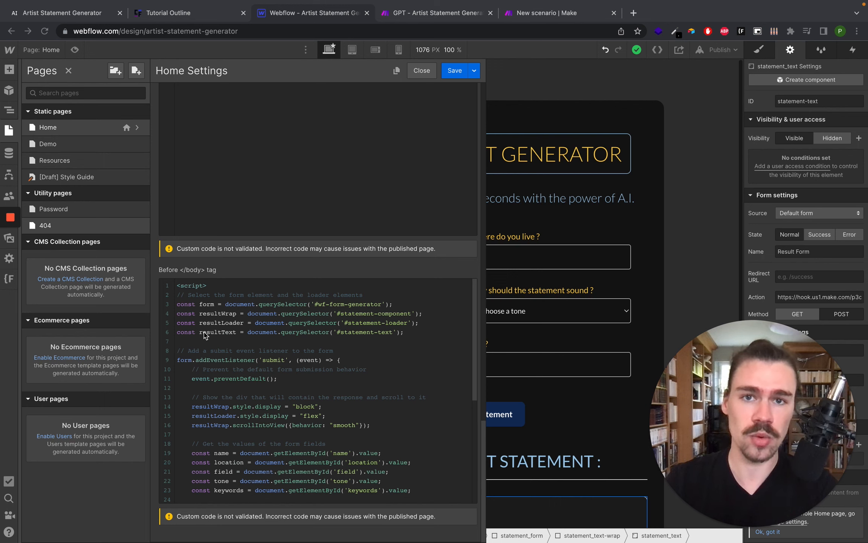
{"action": "scroll", "coordinate": [227, 332], "scroll_direction": "down", "scroll_amount": 1}
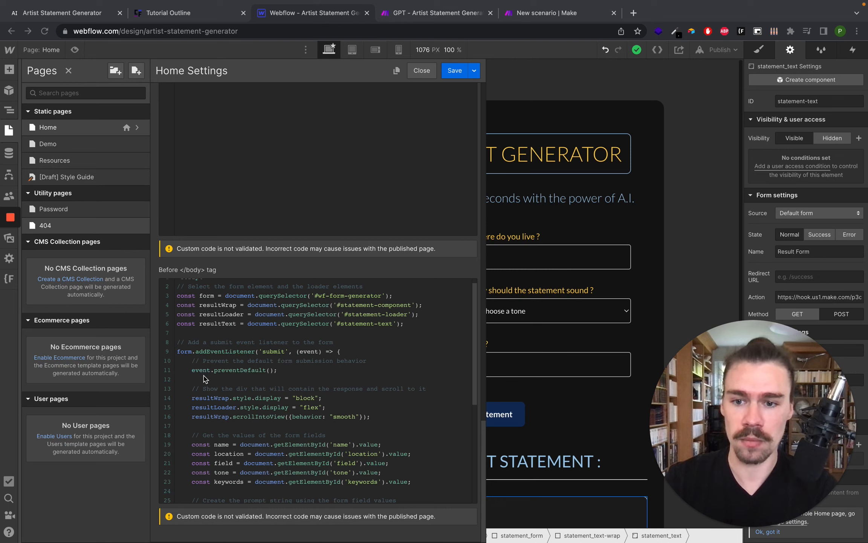
{"action": "scroll", "coordinate": [279, 376], "scroll_direction": "down", "scroll_amount": 2}
{"action": "scroll", "coordinate": [280, 378], "scroll_direction": "down", "scroll_amount": 3}
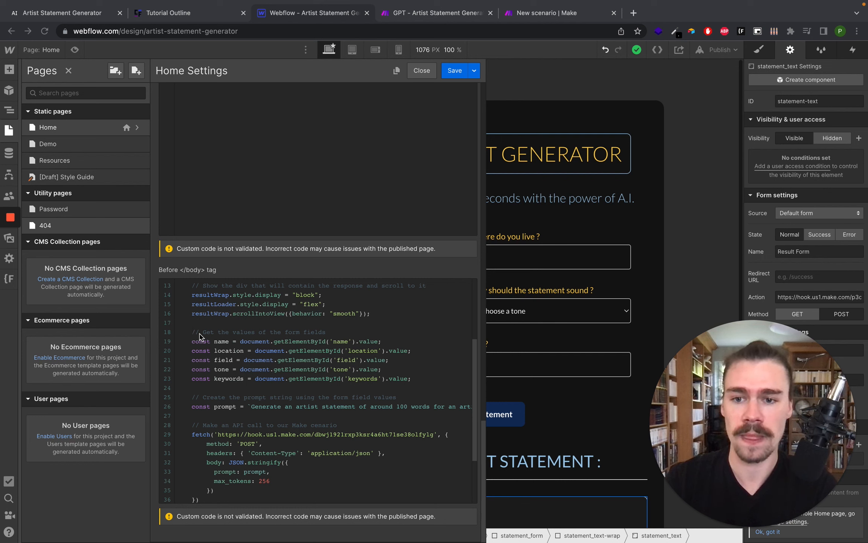
{"action": "scroll", "coordinate": [204, 356], "scroll_direction": "down", "scroll_amount": 1}
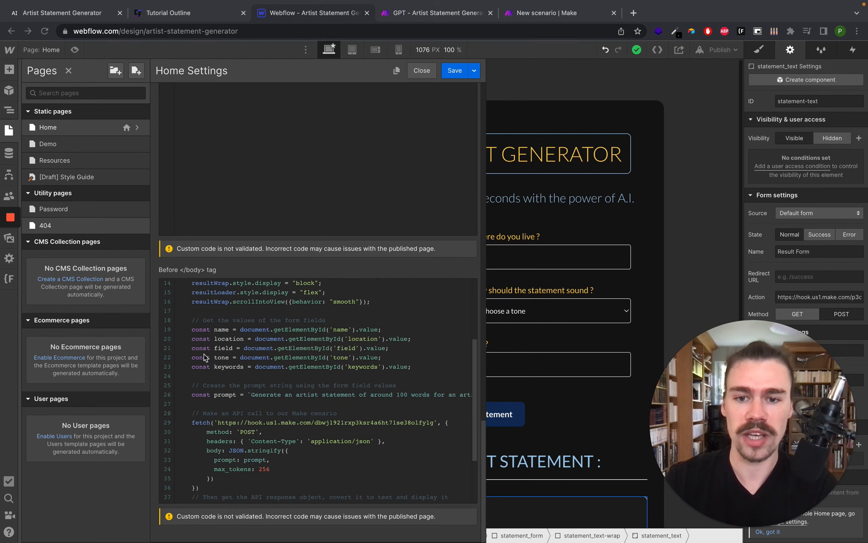
{"action": "scroll", "coordinate": [245, 357], "scroll_direction": "up", "scroll_amount": 1}
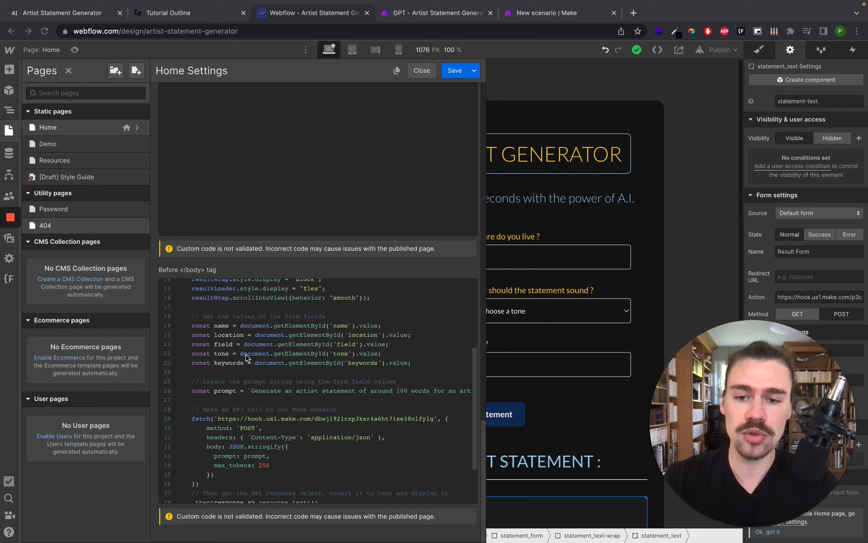
{"action": "scroll", "coordinate": [253, 367], "scroll_direction": "down", "scroll_amount": 2}
{"action": "scroll", "coordinate": [252, 368], "scroll_direction": "down", "scroll_amount": 2}
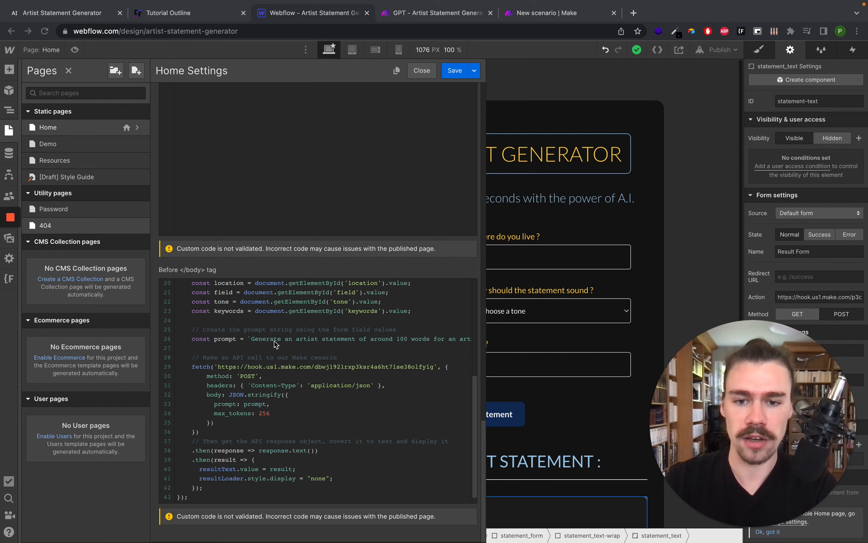
{"action": "scroll", "coordinate": [275, 343], "scroll_direction": "right", "scroll_amount": 5}
{"action": "scroll", "coordinate": [274, 344], "scroll_direction": "right", "scroll_amount": 2}
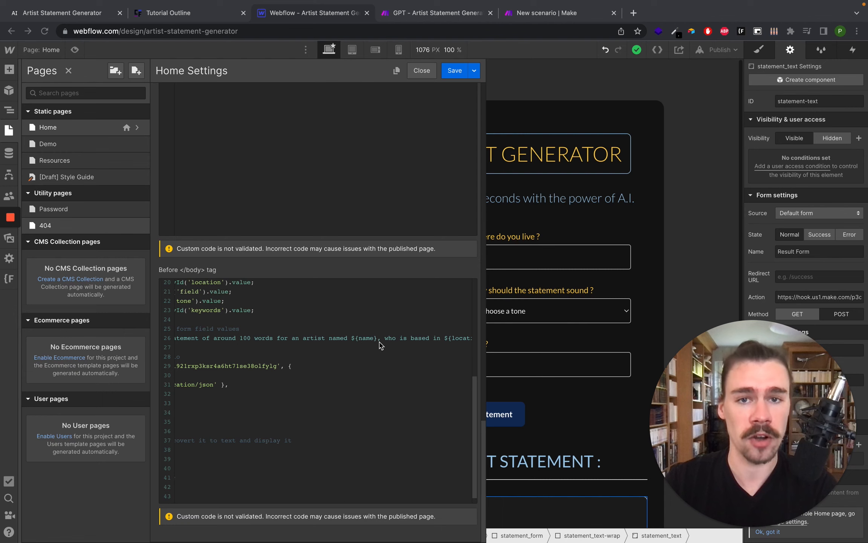
{"action": "scroll", "coordinate": [381, 345], "scroll_direction": "right", "scroll_amount": 3}
{"action": "scroll", "coordinate": [380, 344], "scroll_direction": "right", "scroll_amount": 2}
{"action": "scroll", "coordinate": [387, 335], "scroll_direction": "right", "scroll_amount": 2}
{"action": "scroll", "coordinate": [387, 335], "scroll_direction": "right", "scroll_amount": 4}
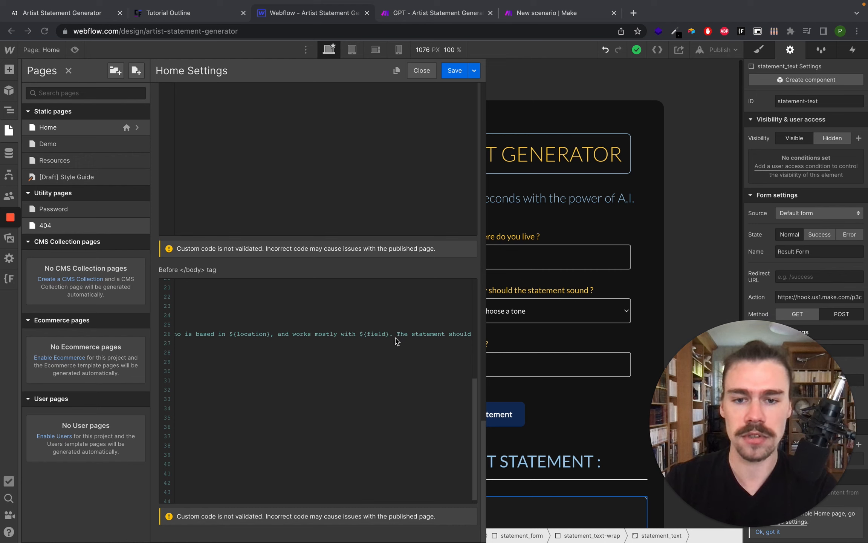
{"action": "scroll", "coordinate": [406, 341], "scroll_direction": "right", "scroll_amount": 5}
{"action": "scroll", "coordinate": [406, 341], "scroll_direction": "right", "scroll_amount": 3}
{"action": "scroll", "coordinate": [404, 350], "scroll_direction": "right", "scroll_amount": 3}
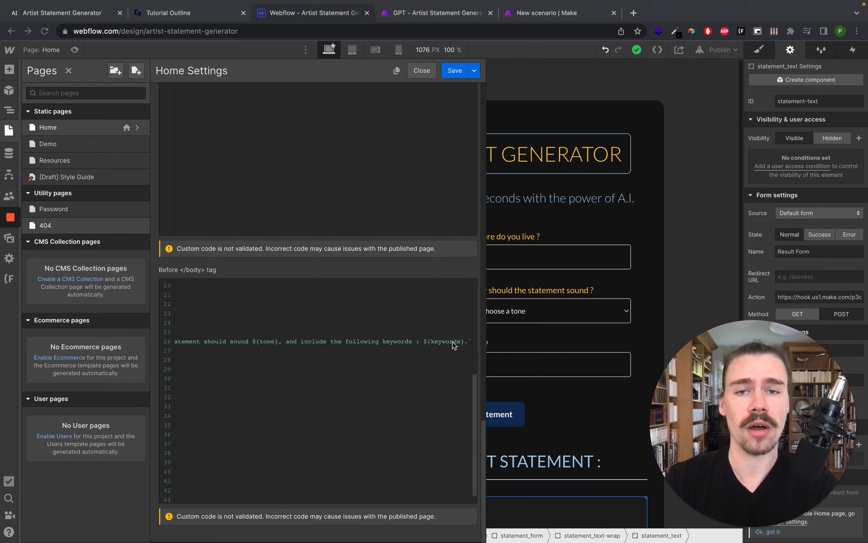
{"action": "scroll", "coordinate": [453, 345], "scroll_direction": "left", "scroll_amount": 5}
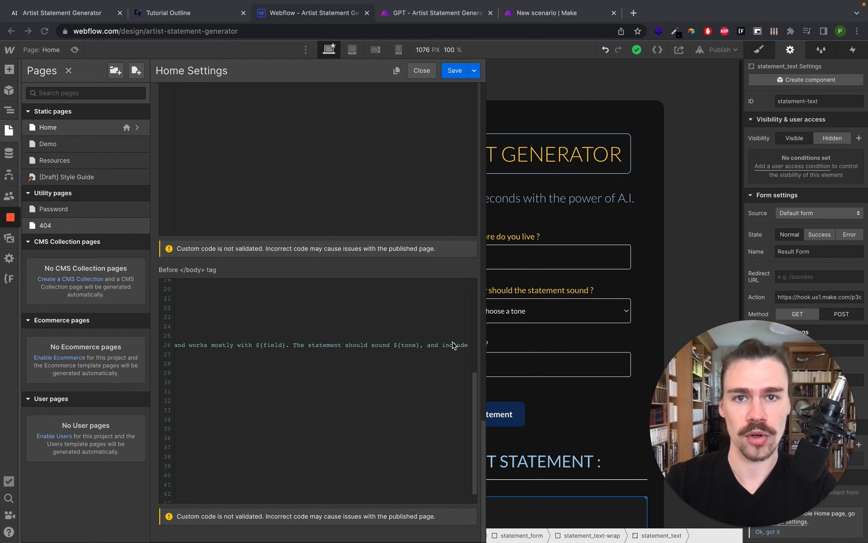
{"action": "scroll", "coordinate": [453, 345], "scroll_direction": "left", "scroll_amount": 10}
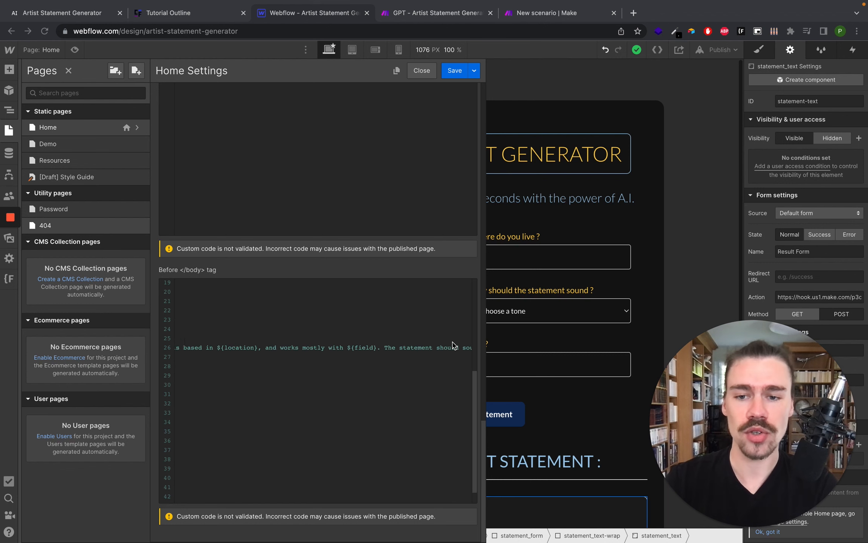
{"action": "scroll", "coordinate": [340, 368], "scroll_direction": "down", "scroll_amount": 1}
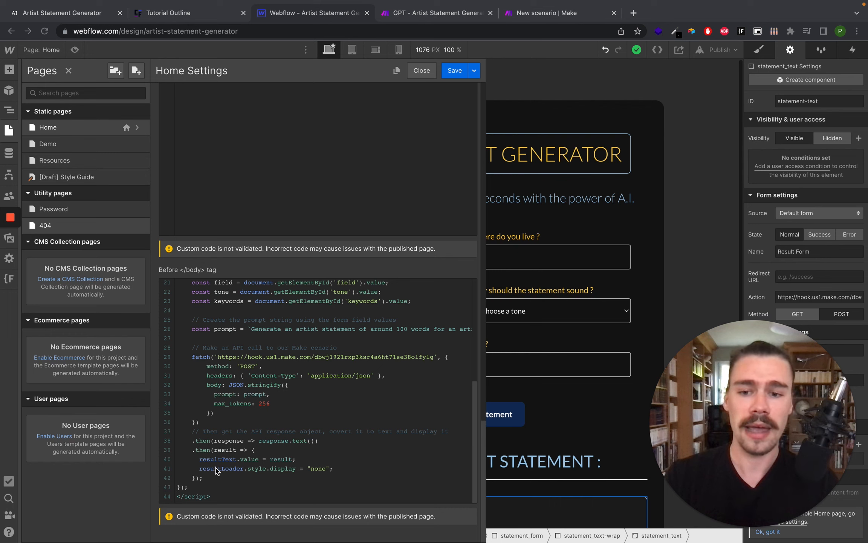
{"action": "double_click", "coordinate": [280, 459]}
{"action": "left_click", "coordinate": [454, 71]}
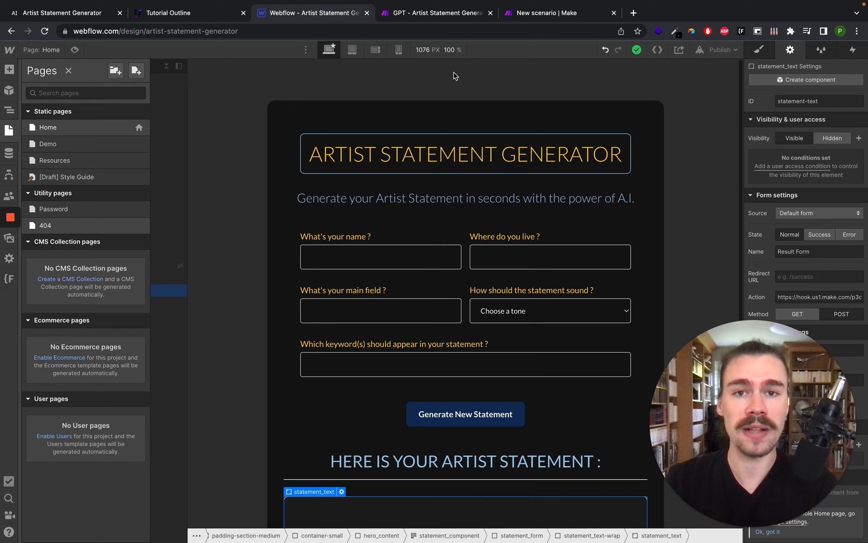
- Start a new scenario with a Webhooks Custom webhook trigger module
{"action": "left_click", "coordinate": [542, 14]}
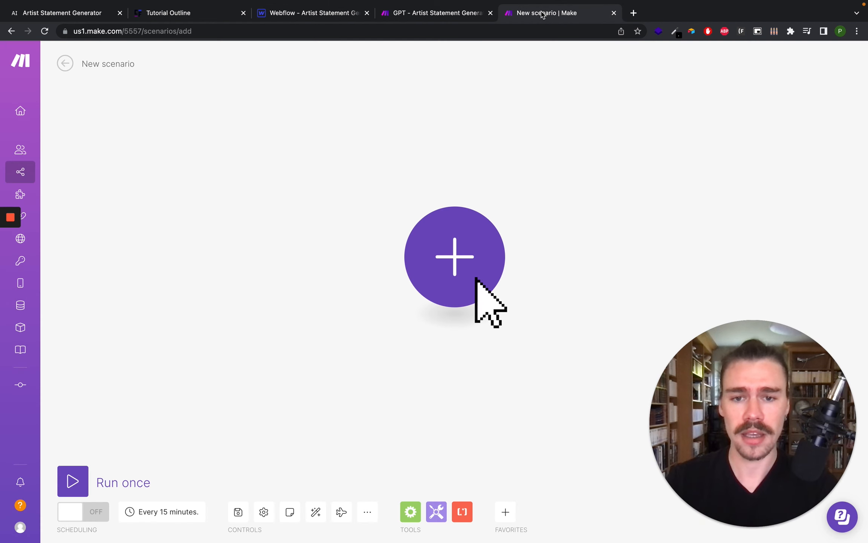
{"action": "left_click", "coordinate": [456, 261]}
{"action": "type", "text": "web"}
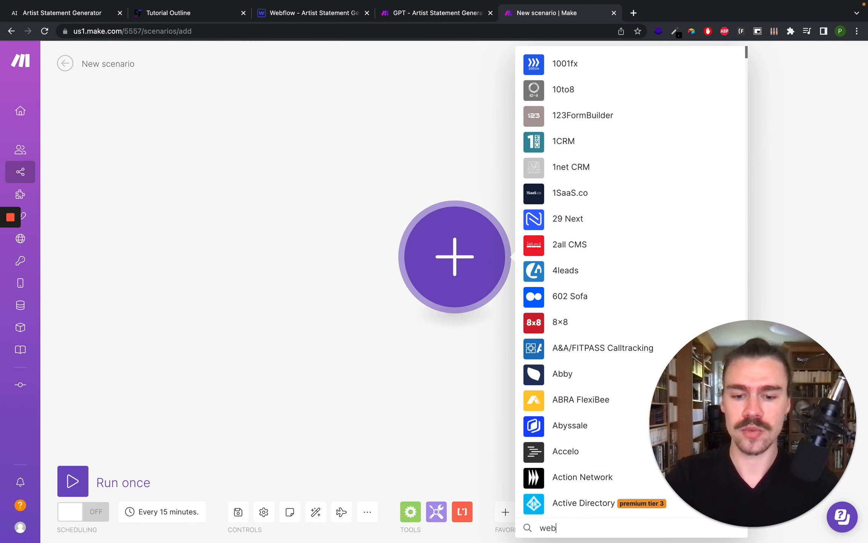
{"action": "type", "text": "hooks"}
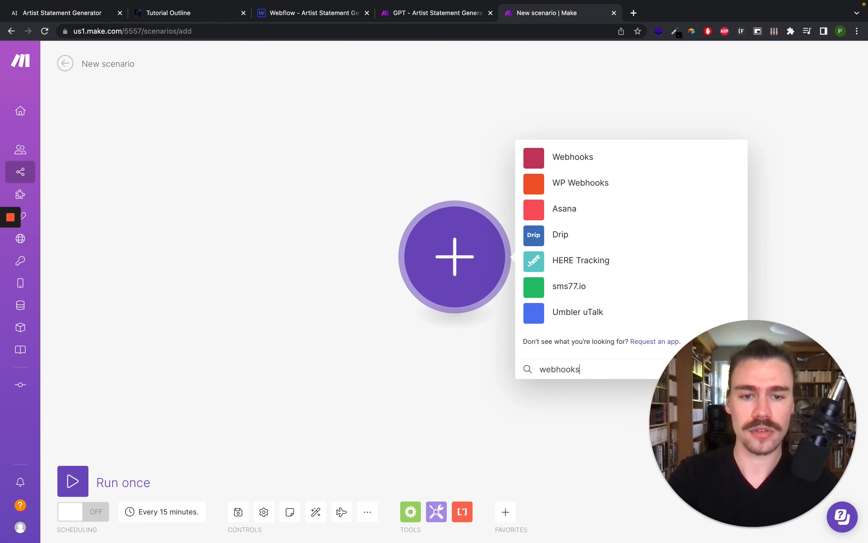
{"action": "left_click", "coordinate": [558, 164]}
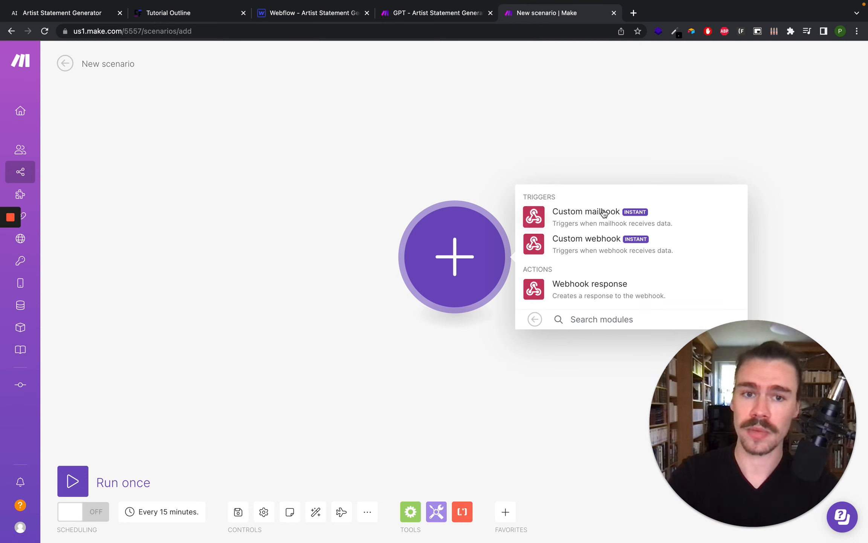
{"action": "left_click", "coordinate": [598, 242]}
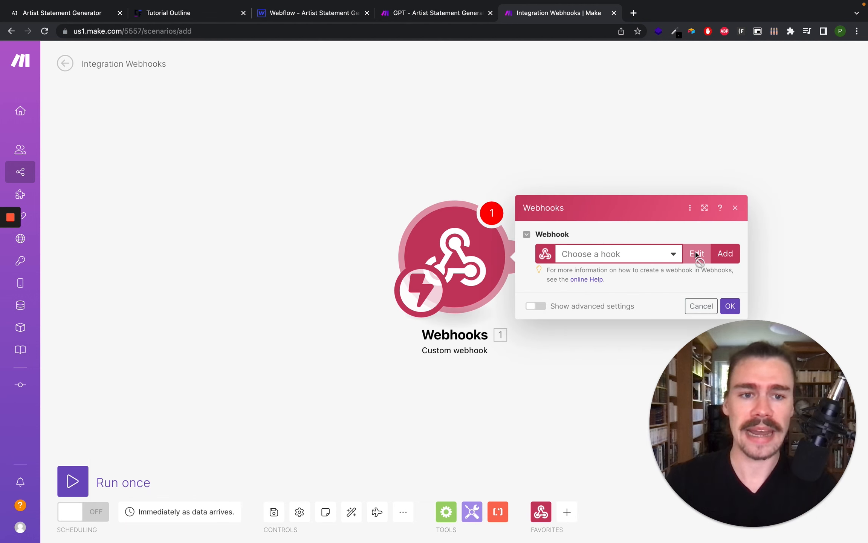
- Add a new webhook named Tutorial Demo and save it
{"action": "left_click", "coordinate": [725, 253]}
{"action": "left_click", "coordinate": [618, 206]}
{"action": "key", "text": "super+a"}
{"action": "type", "text": "tutorial Demo"}
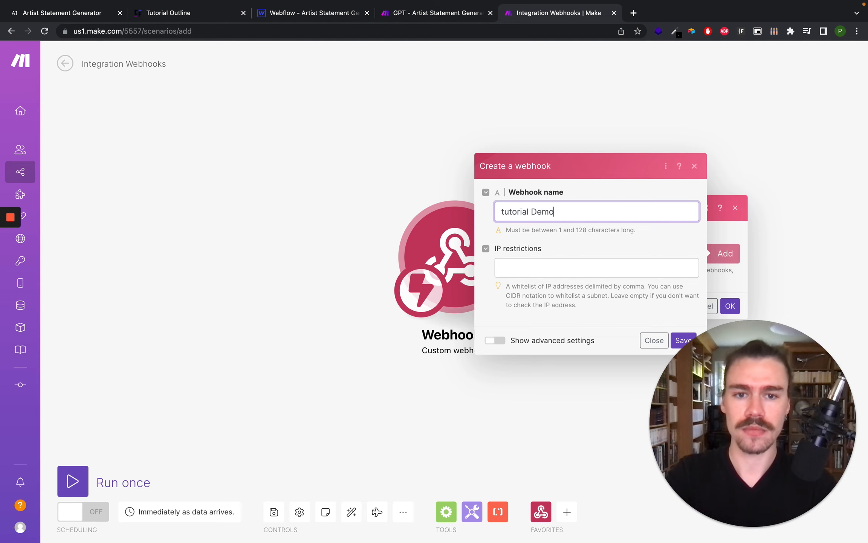
{"action": "key", "text": "super+Left"}
{"action": "key", "text": "shift+Right"}
{"action": "key", "text": "BackSpace"}
{"action": "type", "text": "T"}
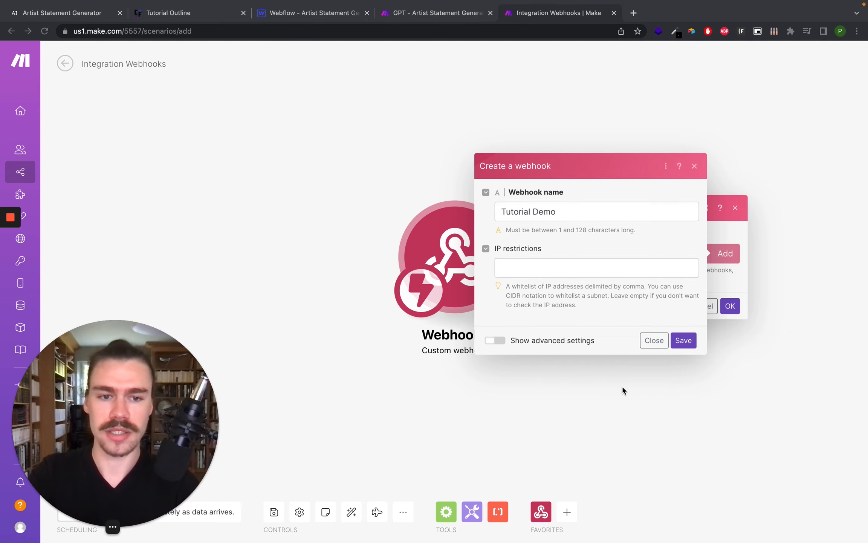
{"action": "left_click", "coordinate": [687, 340]}
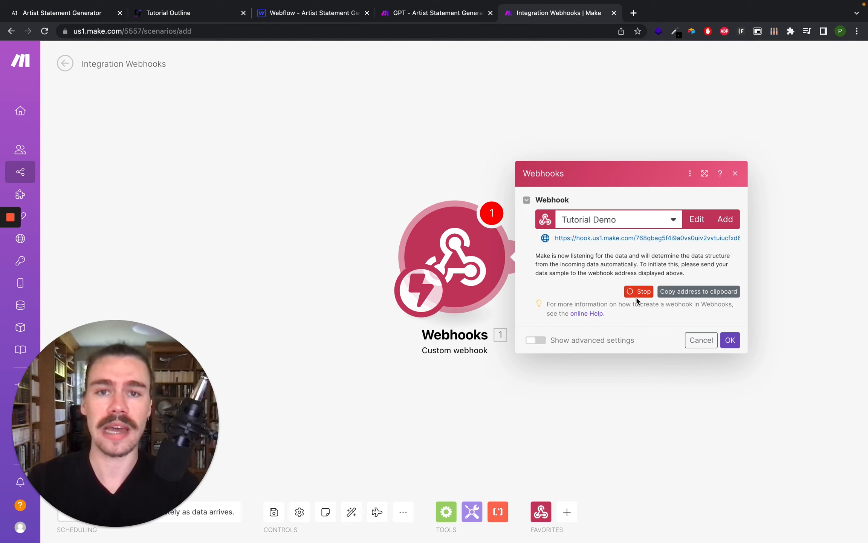
- Copy the webhook address and paste it as the fetch URL in the Demo page's custom script, then save the page settings
{"action": "left_click", "coordinate": [688, 292]}
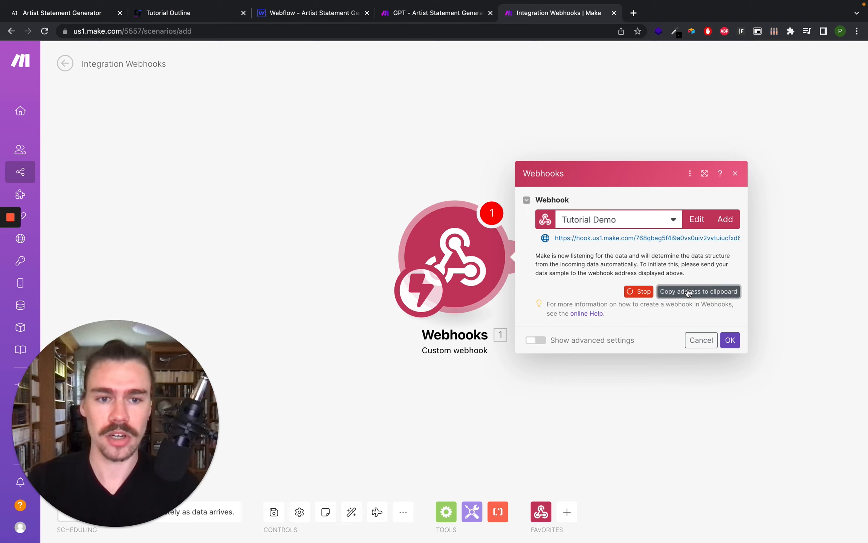
{"action": "left_click", "coordinate": [308, 15]}
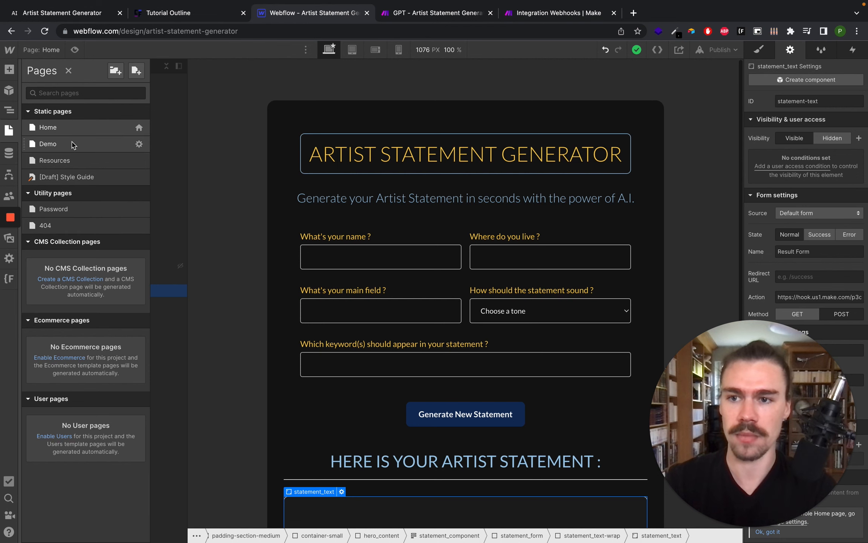
{"action": "left_click", "coordinate": [138, 147]}
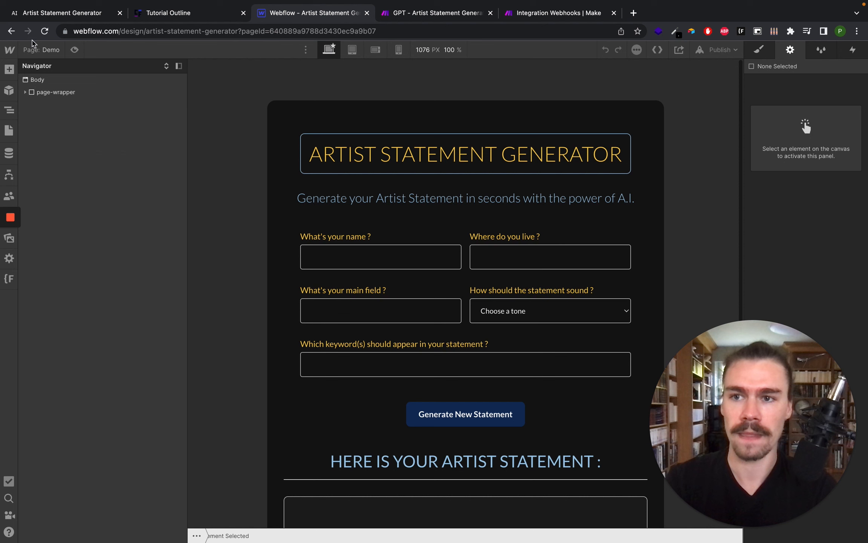
{"action": "left_click", "coordinate": [41, 50]}
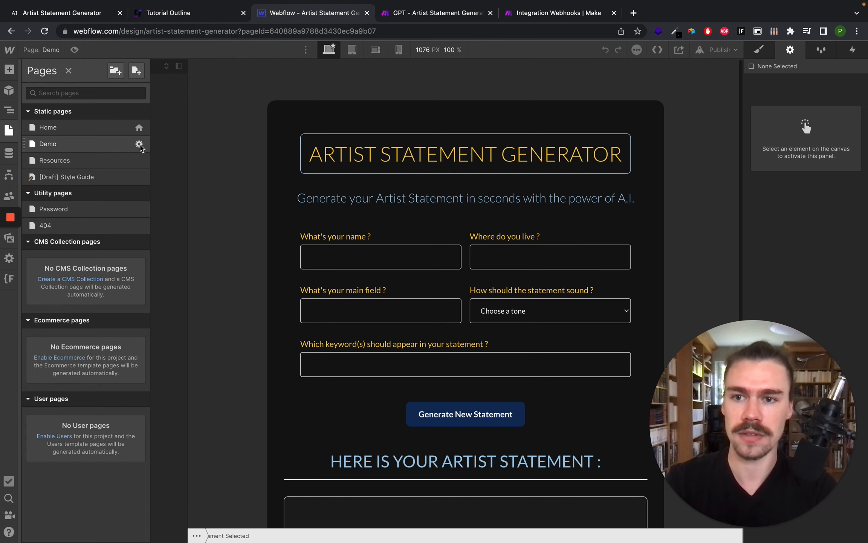
{"action": "left_click", "coordinate": [138, 145]}
{"action": "scroll", "coordinate": [222, 177], "scroll_direction": "down", "scroll_amount": 15}
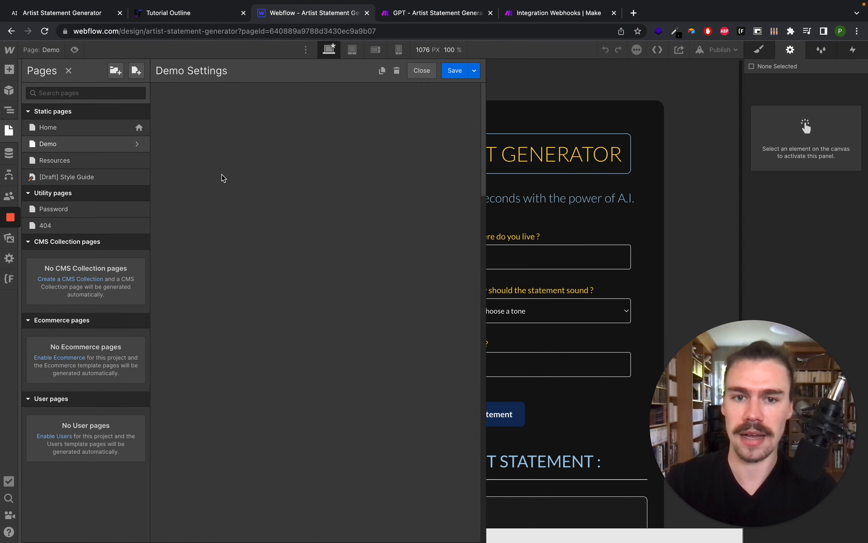
{"action": "scroll", "coordinate": [322, 375], "scroll_direction": "down", "scroll_amount": 5}
{"action": "scroll", "coordinate": [322, 375], "scroll_direction": "down", "scroll_amount": 5}
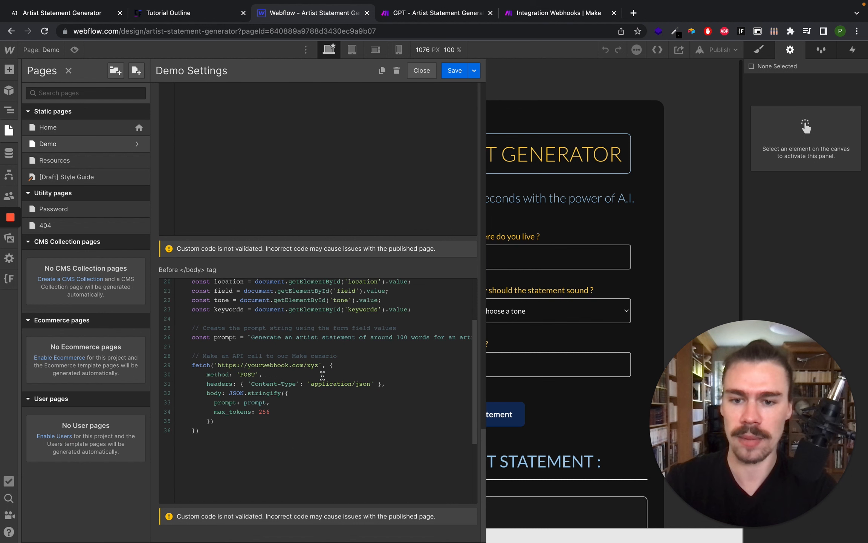
{"action": "left_click_drag", "start_coordinate": [218, 362], "coordinate": [319, 358]}
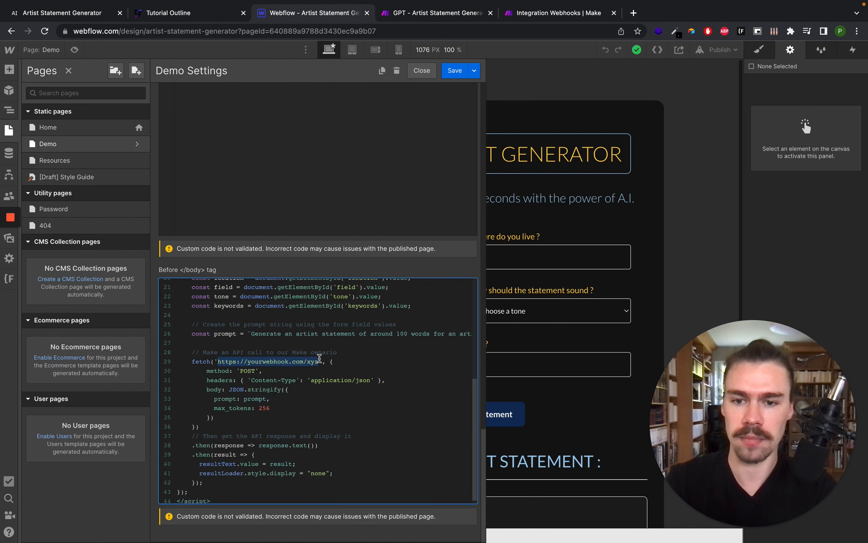
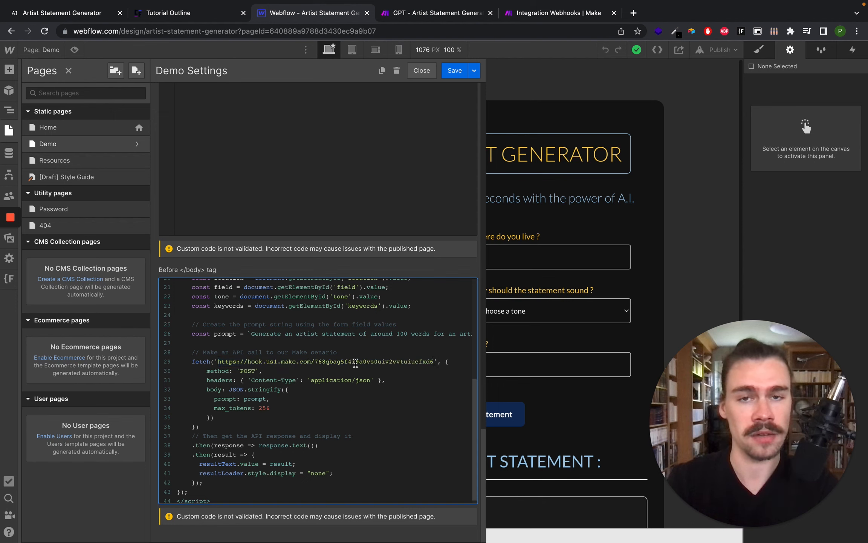
{"action": "left_click", "coordinate": [454, 76]}
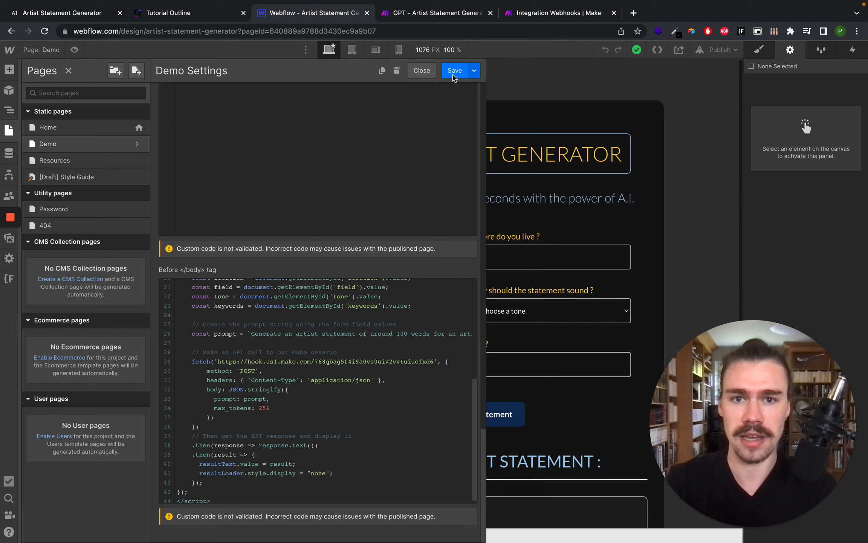
- Publish the site to the webflow.io domain and open the published site
{"action": "left_click", "coordinate": [718, 56]}
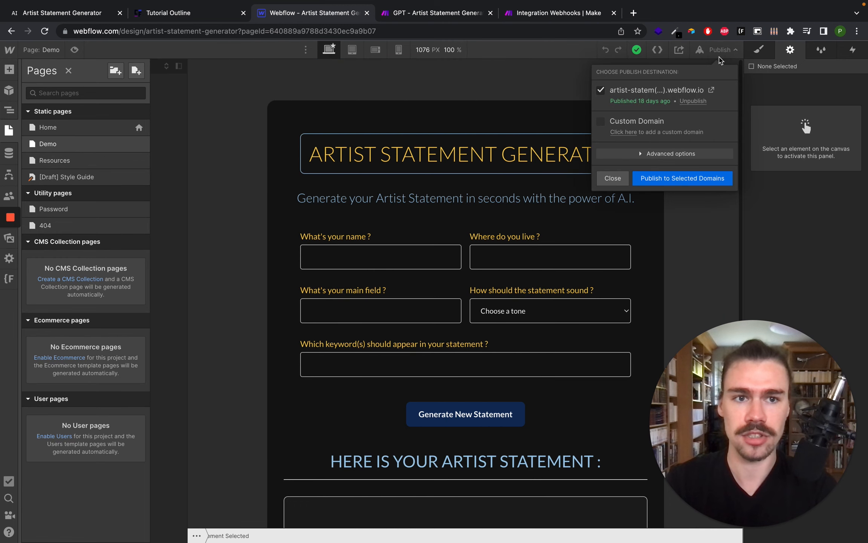
{"action": "left_click", "coordinate": [666, 179]}
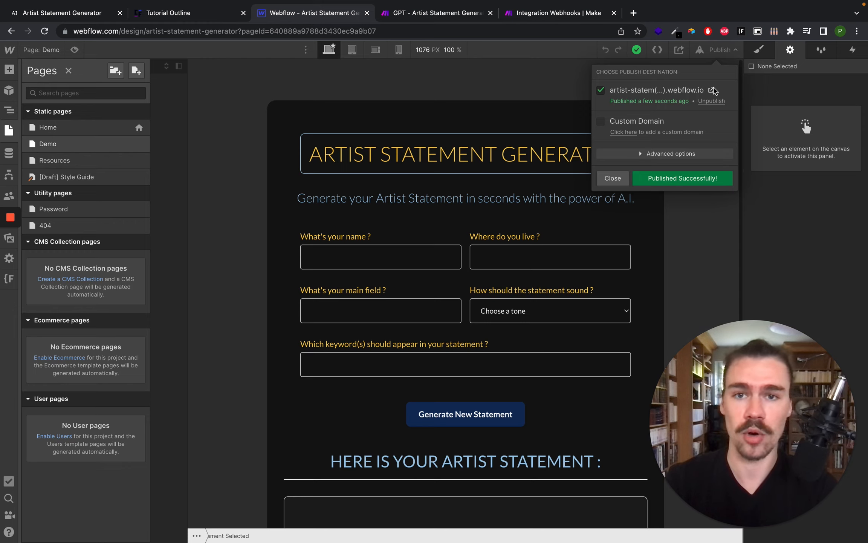
{"action": "left_click", "coordinate": [712, 89]}
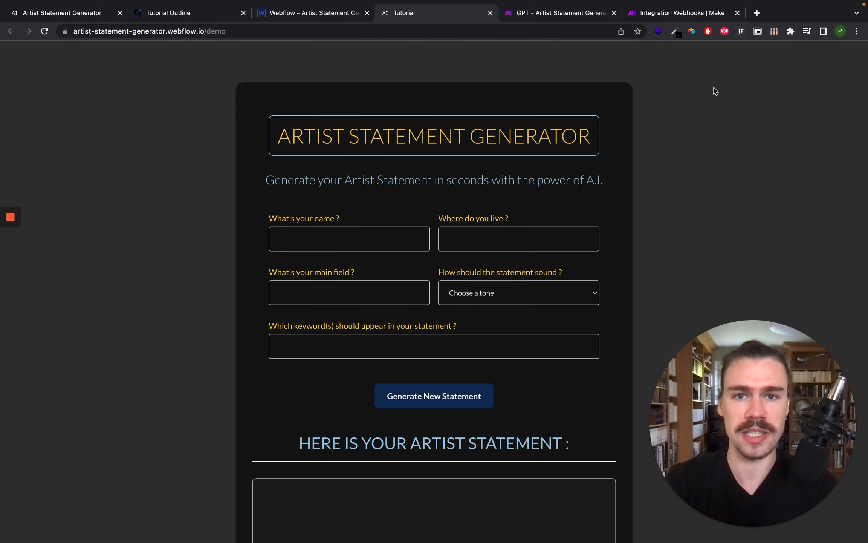
- Fill the demo form with a name, a city, Photography, the Casual tone and keyword Test, then generate a statement
{"action": "left_click", "coordinate": [361, 234]}
{"action": "type", "text": "Pierre"}
{"action": "key", "text": "Tab"}
{"action": "type", "text": "Paris"}
{"action": "key", "text": "Tab"}
{"action": "type", "text": "Photography"}
{"action": "key", "text": "Tab"}
{"action": "key", "text": "Down"}
{"action": "key", "text": "Return"}
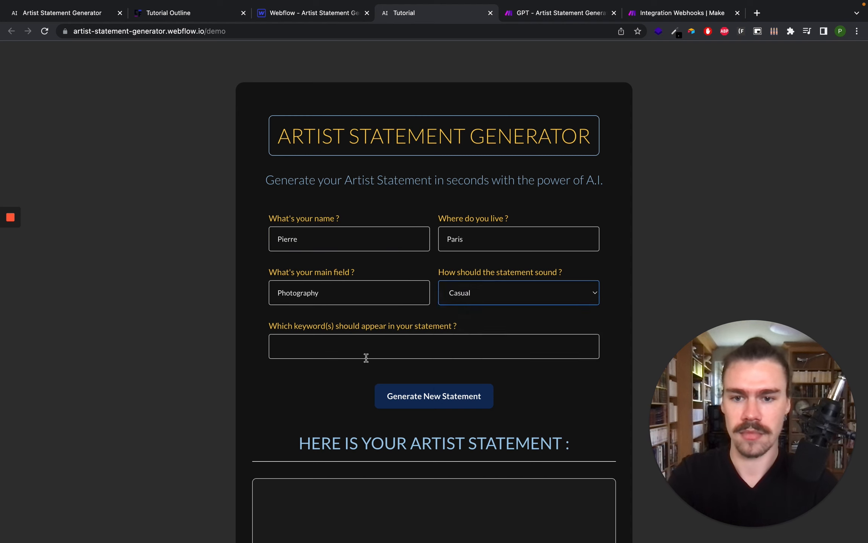
{"action": "key", "text": "Tab"}
{"action": "type", "text": "Test"}
{"action": "left_click", "coordinate": [439, 402]}
{"action": "scroll", "coordinate": [438, 401], "scroll_direction": "down", "scroll_amount": 8}
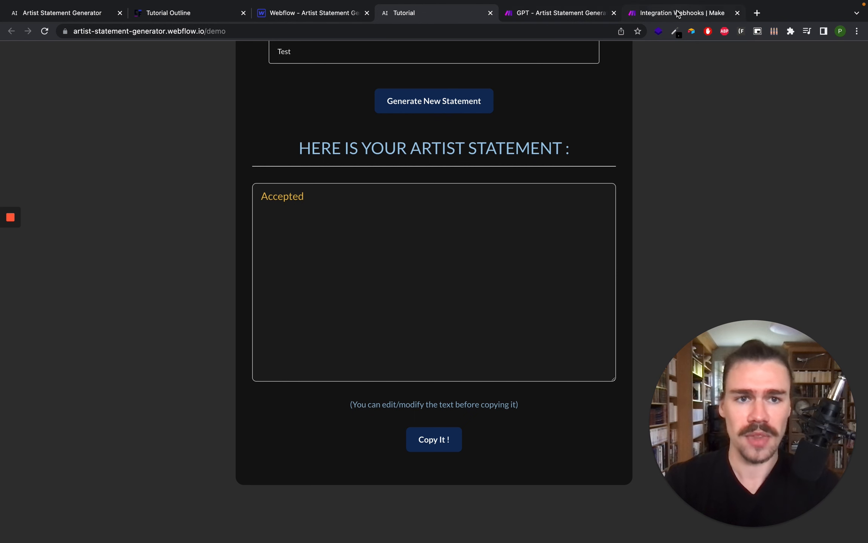
- Confirm the webhook module and add an OpenAI (DALL-E & ChatGPT) Create a Completion module after it
{"action": "left_click", "coordinate": [651, 13]}
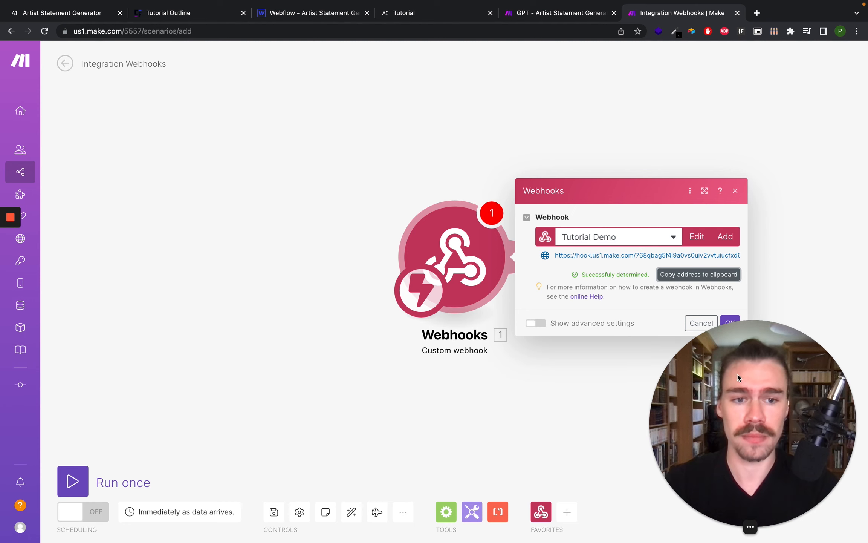
{"action": "left_click", "coordinate": [730, 322]}
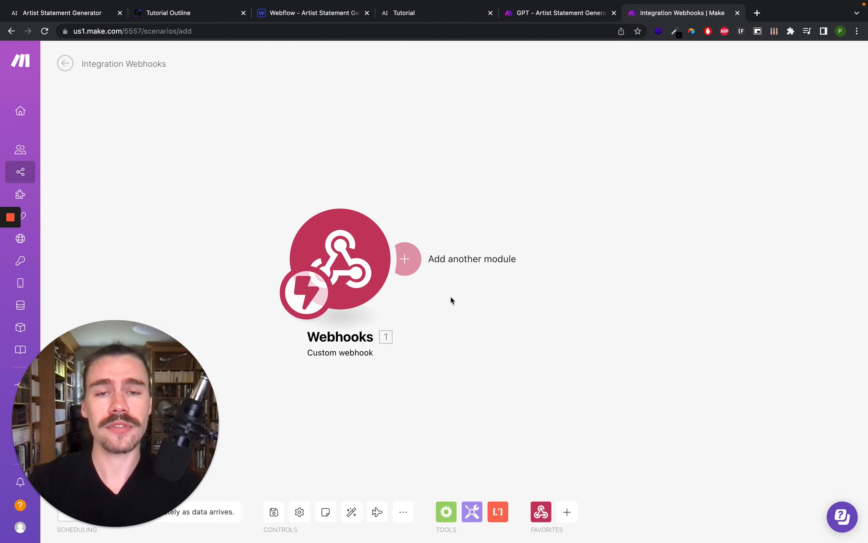
{"action": "left_click", "coordinate": [407, 260]}
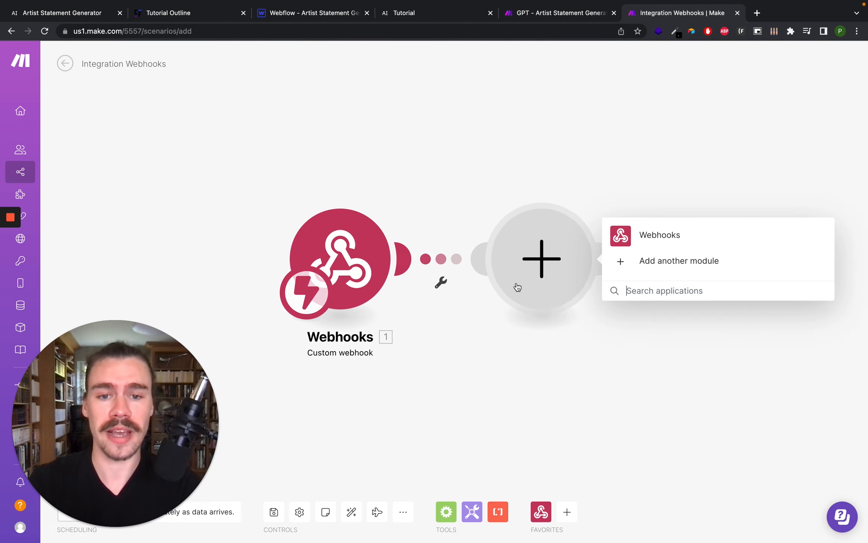
{"action": "type", "text": "openai"}
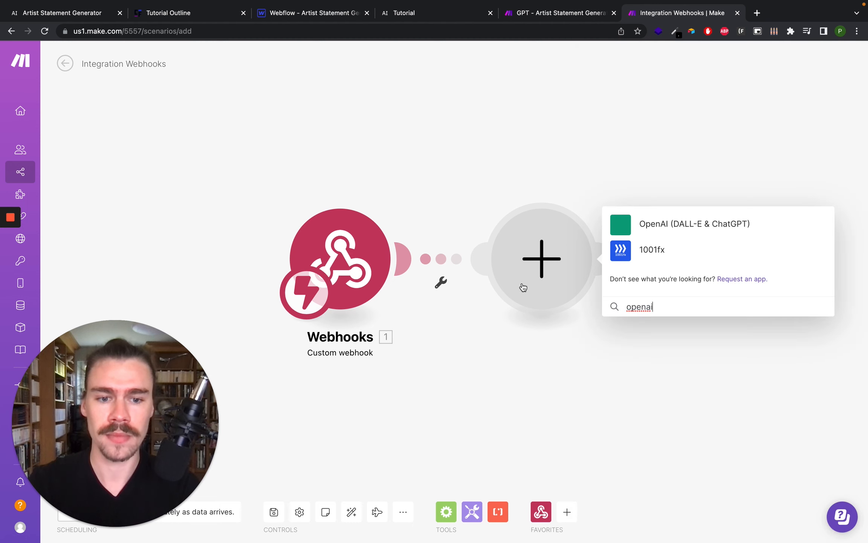
{"action": "left_click", "coordinate": [663, 223]}
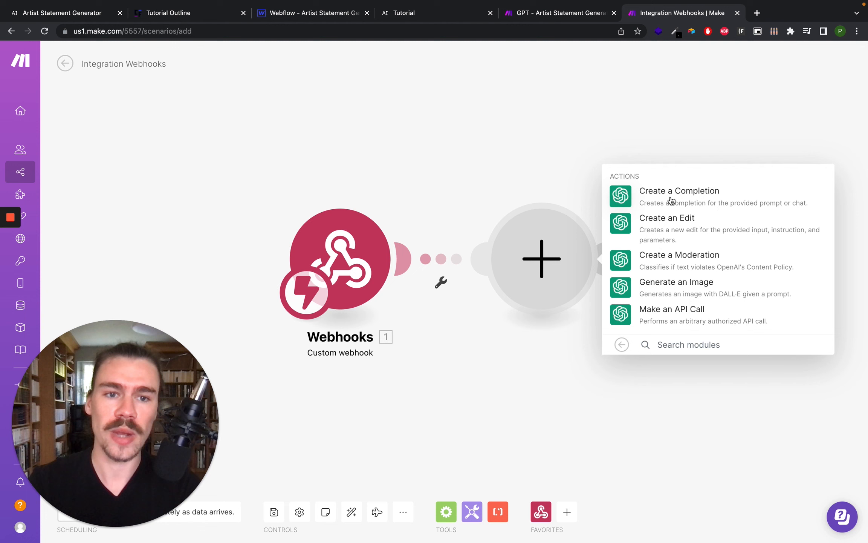
{"action": "left_click", "coordinate": [690, 200]}
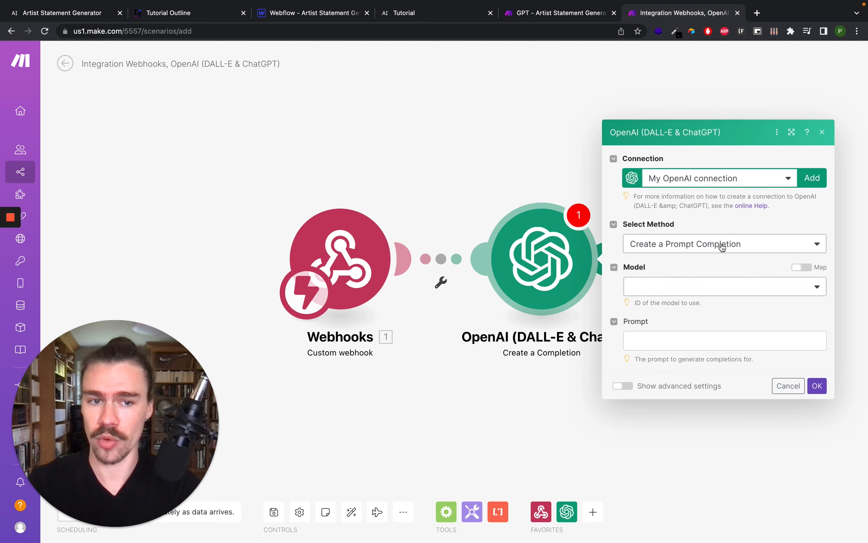
- Set the completion model to GPT-3.5 text-davinci-003 and map the webhook's prompt into the Prompt field
{"action": "left_click", "coordinate": [714, 284]}
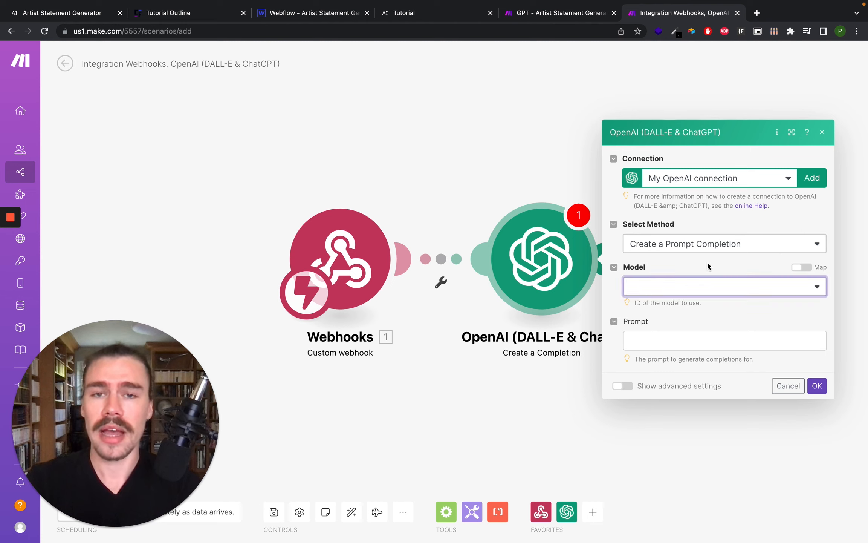
{"action": "left_click", "coordinate": [665, 288]}
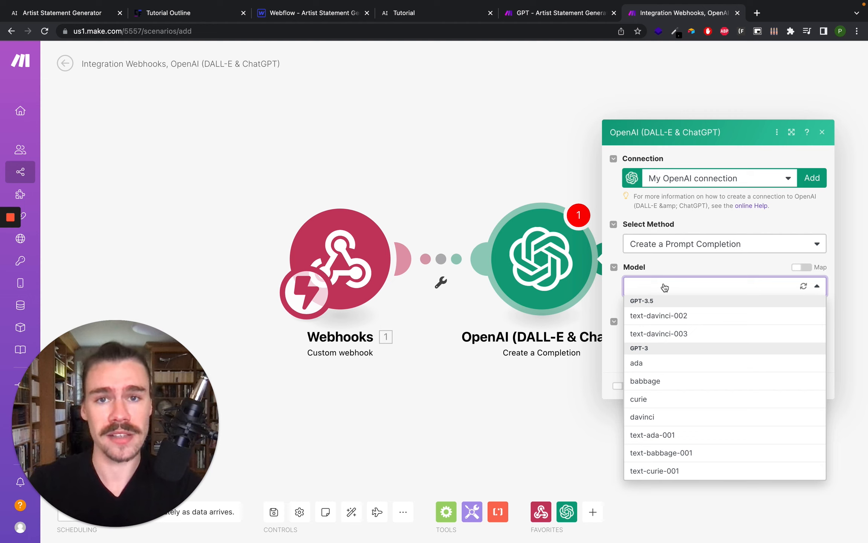
{"action": "left_click", "coordinate": [697, 334]}
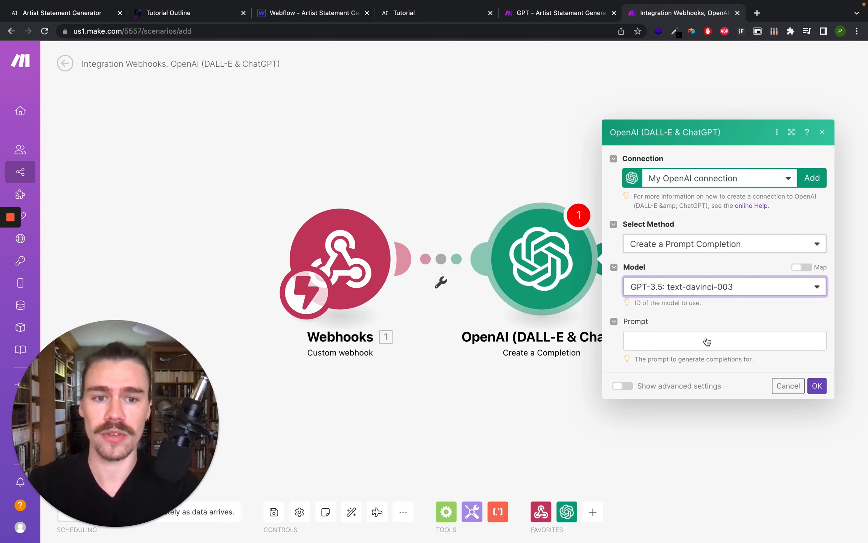
{"action": "left_click", "coordinate": [654, 342]}
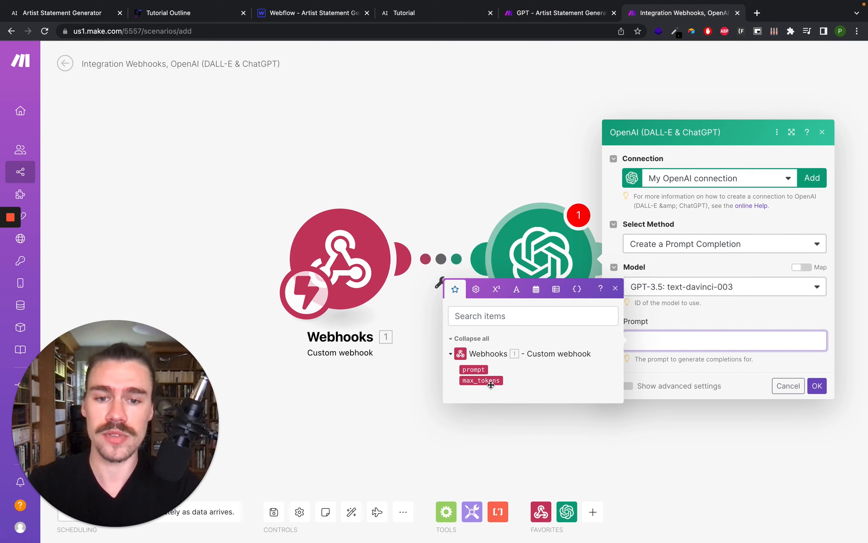
{"action": "left_click", "coordinate": [472, 369]}
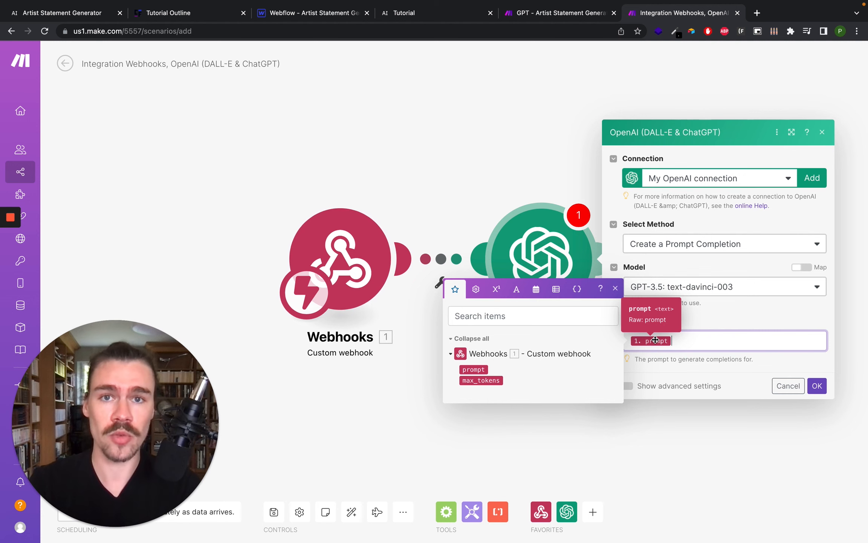
{"action": "left_click", "coordinate": [684, 369]}
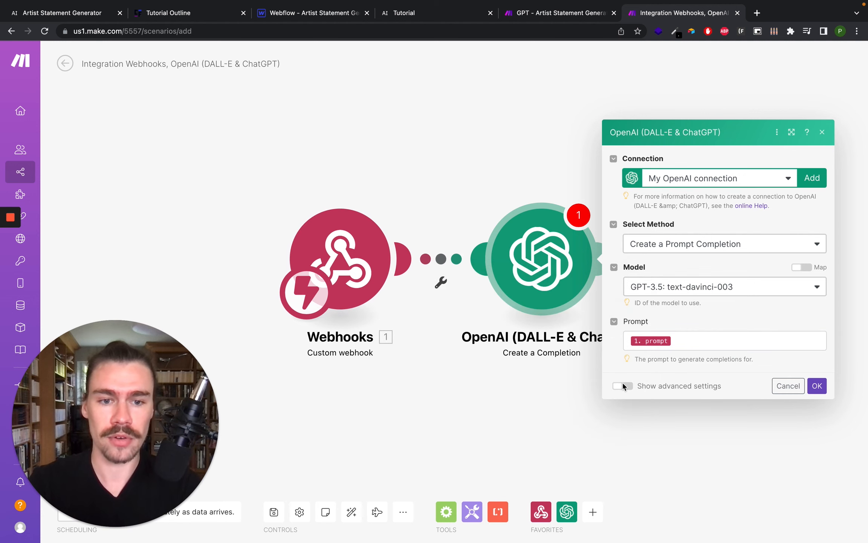
- Show the advanced settings, map the webhook's max_tokens into Max Tokens, and confirm the OpenAI module
{"action": "left_click", "coordinate": [621, 384]}
{"action": "scroll", "coordinate": [725, 285], "scroll_direction": "down", "scroll_amount": 3}
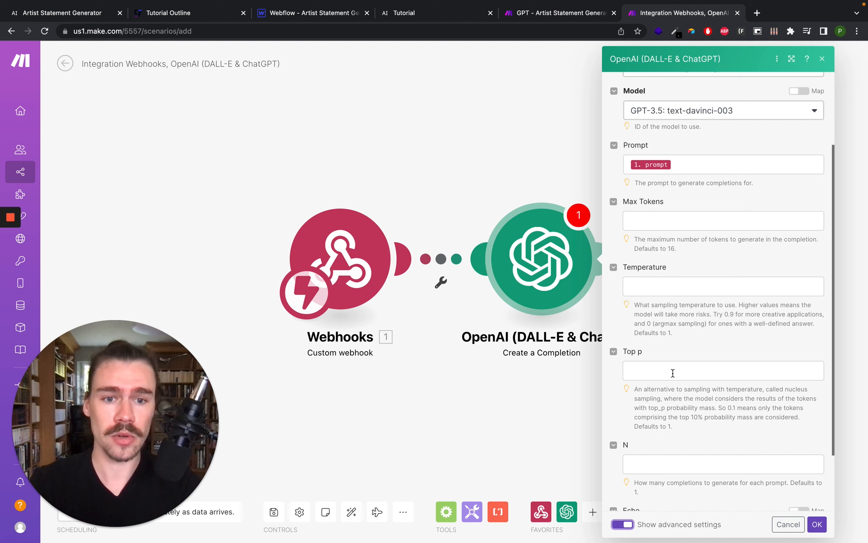
{"action": "left_click", "coordinate": [666, 219]}
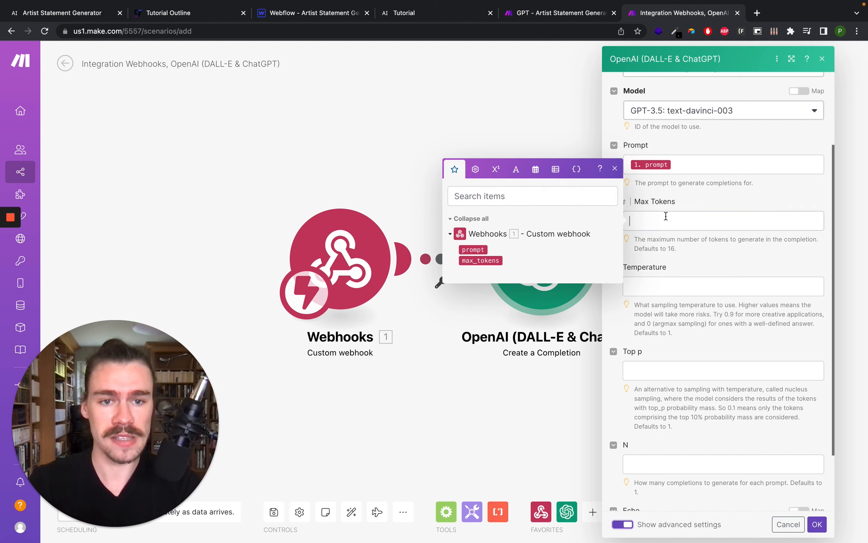
{"action": "left_click", "coordinate": [478, 261]}
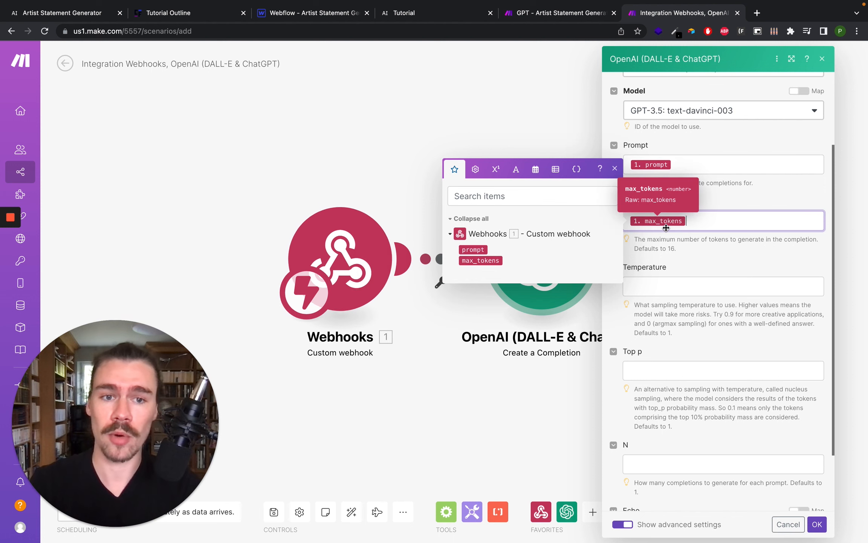
{"action": "scroll", "coordinate": [717, 284], "scroll_direction": "up", "scroll_amount": 3}
{"action": "left_click", "coordinate": [816, 523]}
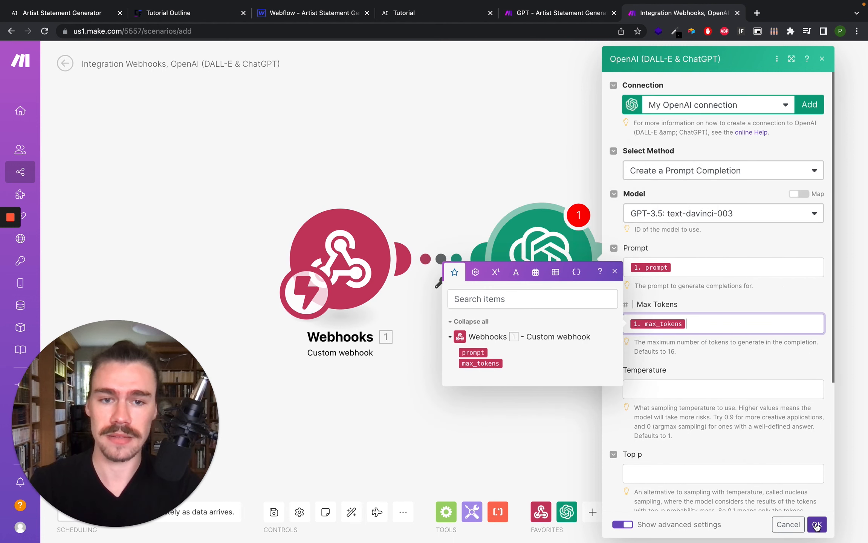
- Save the scenario, run it once, and generate a statement from the published demo form to trigger it
{"action": "left_click", "coordinate": [274, 509]}
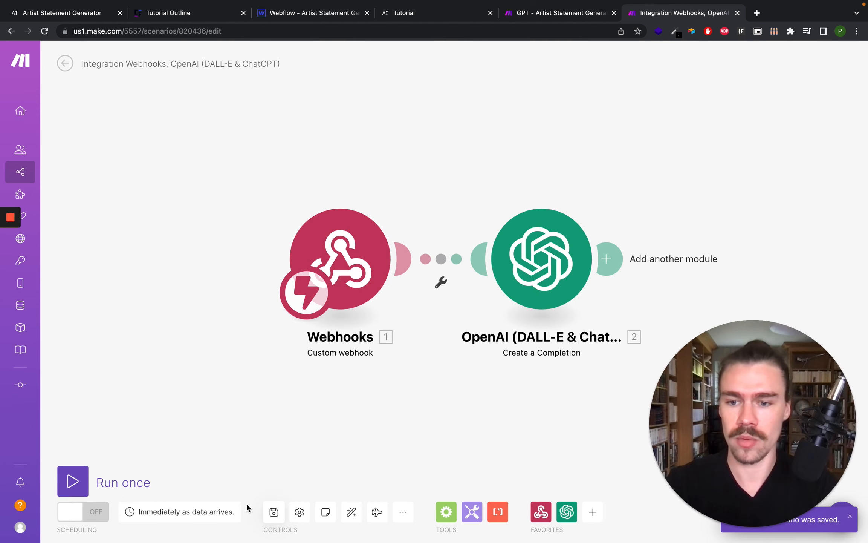
{"action": "left_click", "coordinate": [73, 483]}
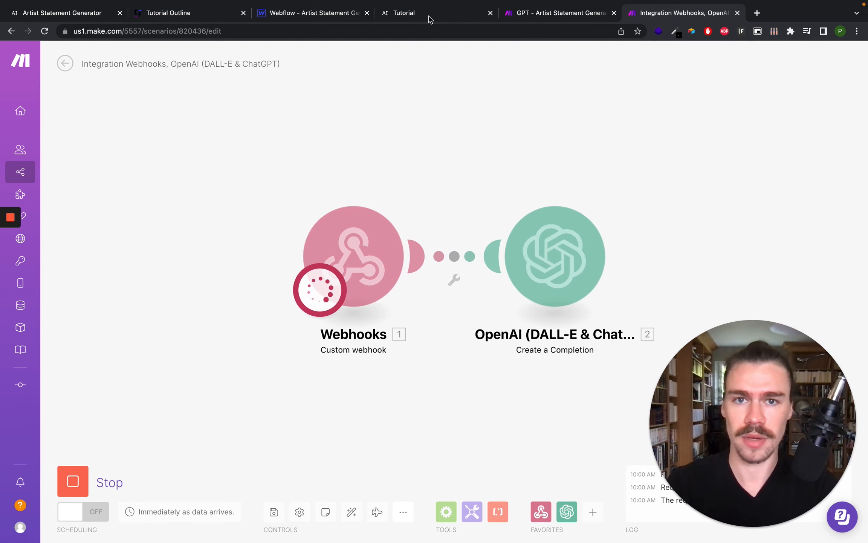
{"action": "left_click", "coordinate": [429, 14]}
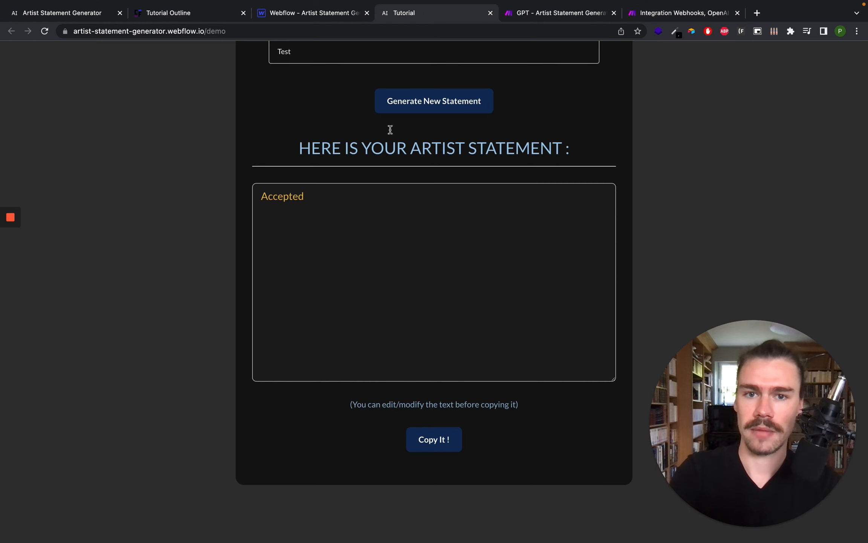
{"action": "scroll", "coordinate": [366, 109], "scroll_direction": "up", "scroll_amount": 8}
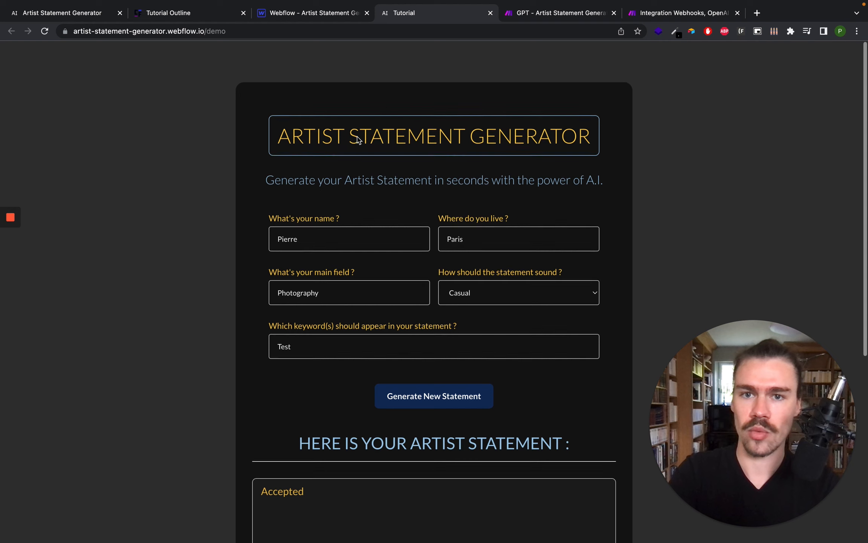
{"action": "left_click", "coordinate": [417, 394]}
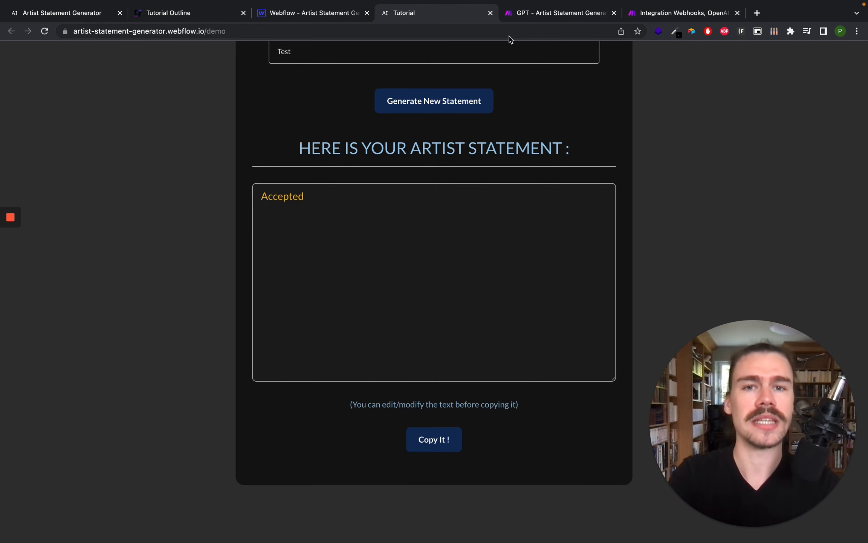
- Inspect the OpenAI module's input and output bundle, including the text in Choices
{"action": "left_click", "coordinate": [670, 19]}
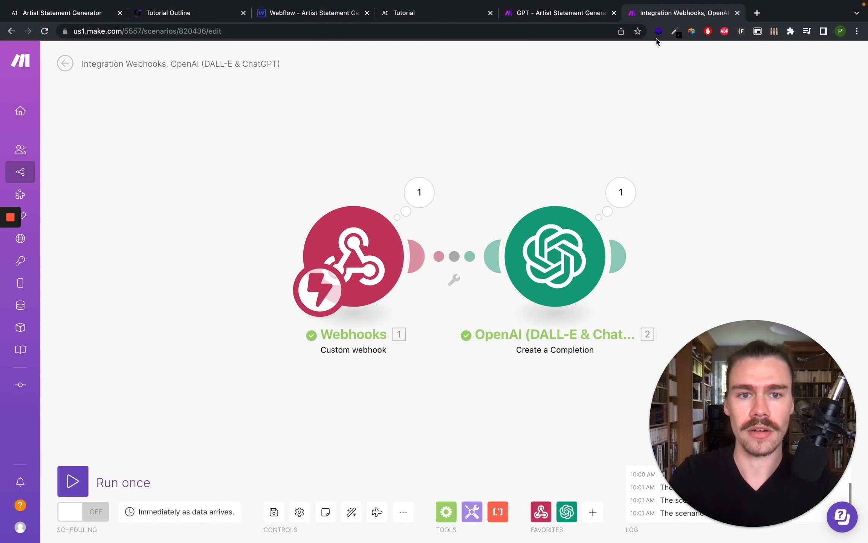
{"action": "left_click", "coordinate": [622, 193]}
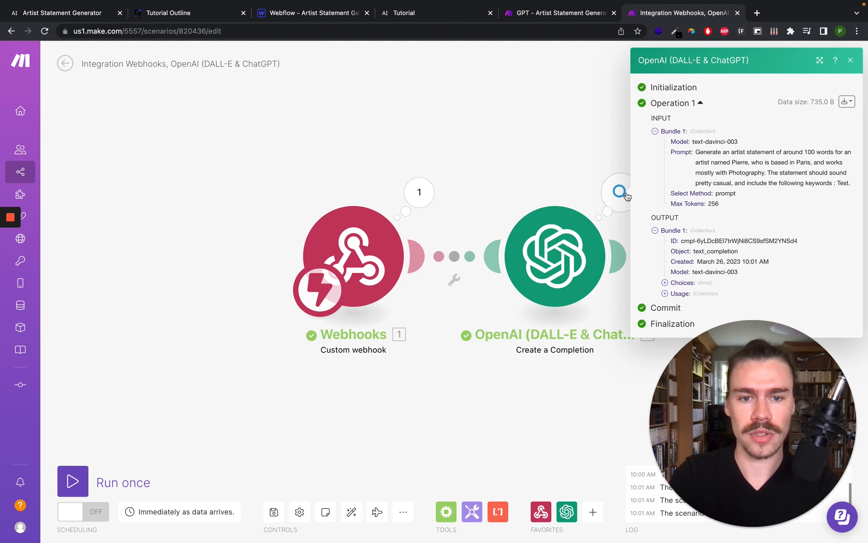
{"action": "left_click", "coordinate": [665, 283]}
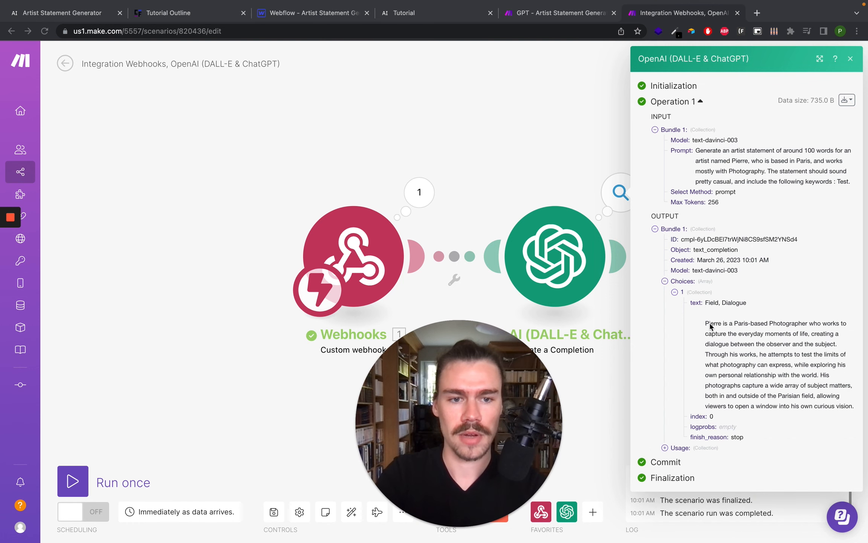
{"action": "left_click", "coordinate": [809, 404]}
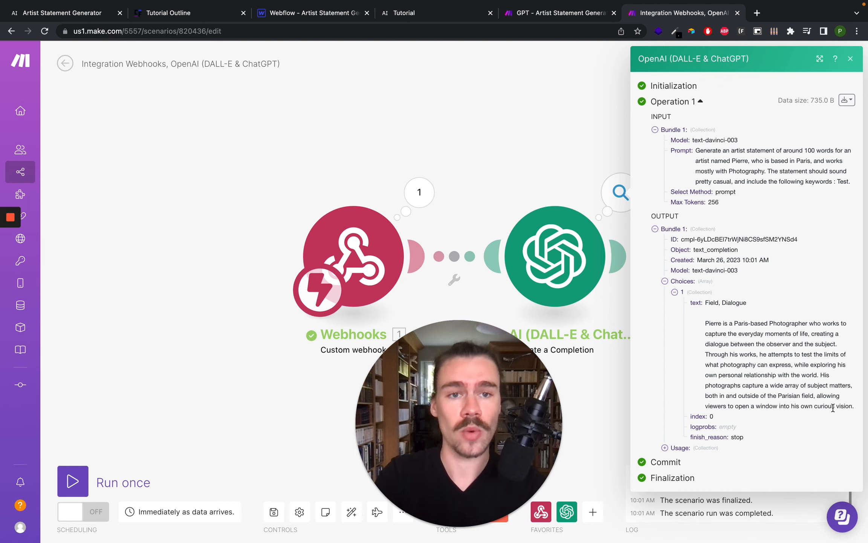
{"action": "left_click", "coordinate": [530, 150]}
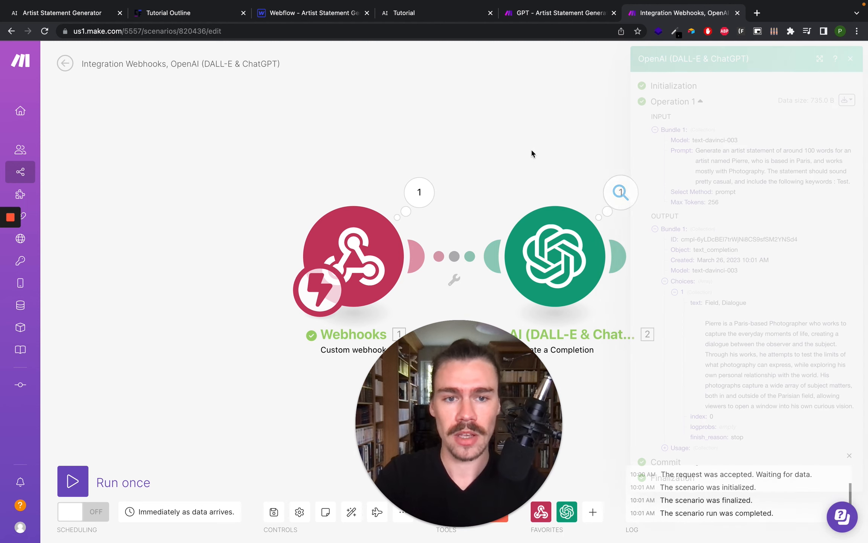
- Add a Webhooks Webhook response module after OpenAI with its Body mapped to the Choices Text
{"action": "left_click", "coordinate": [622, 256]}
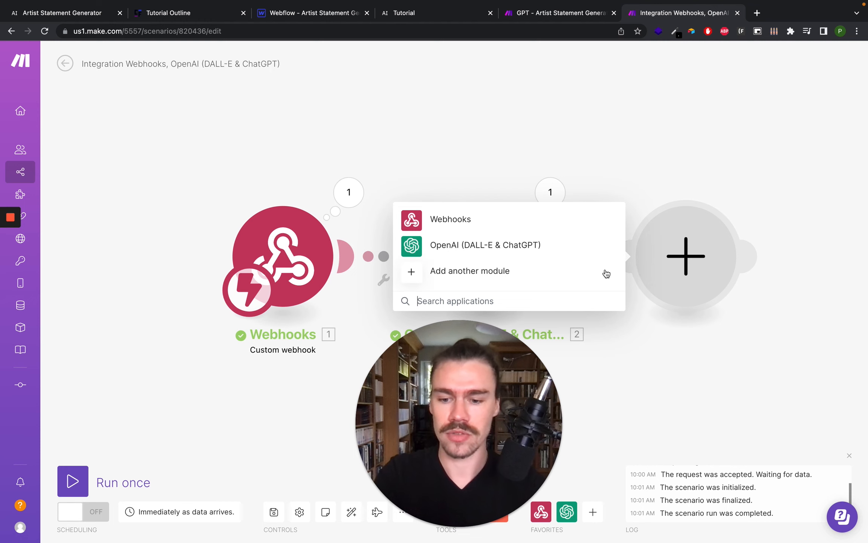
{"action": "type", "text": "webhooks"}
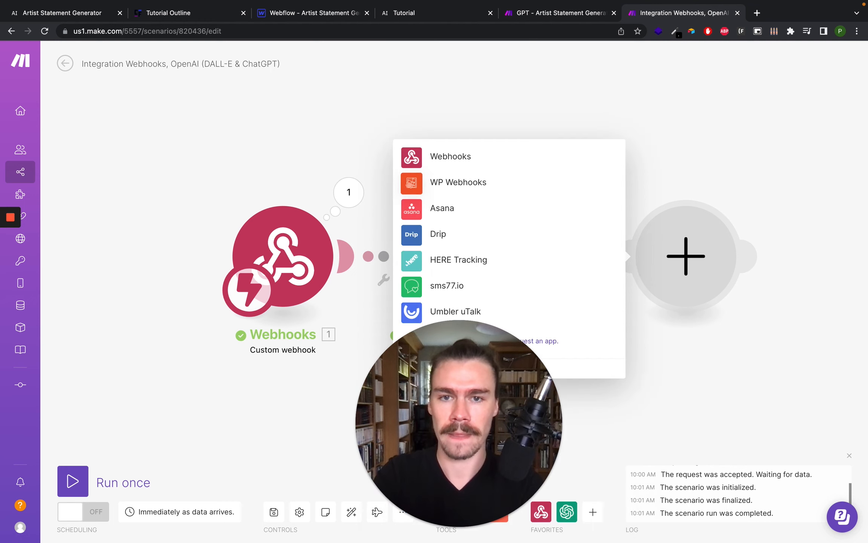
{"action": "left_click", "coordinate": [440, 157]}
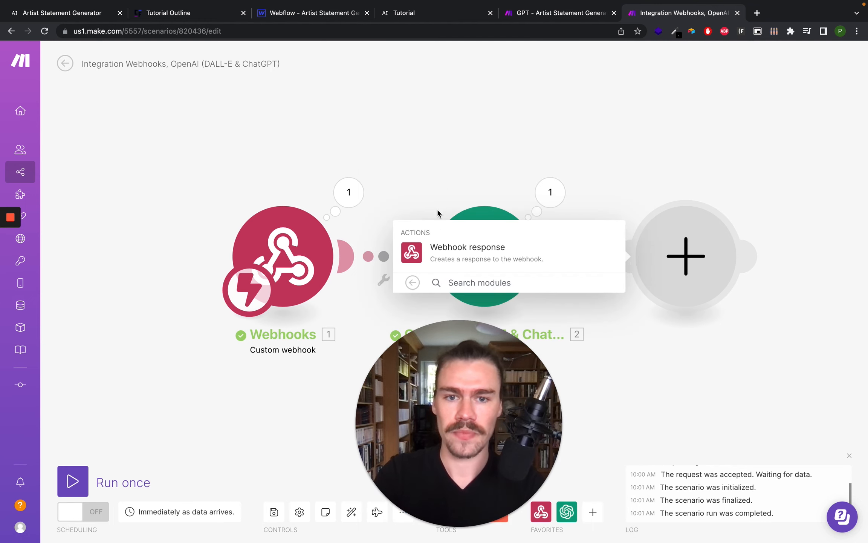
{"action": "left_click", "coordinate": [470, 248]}
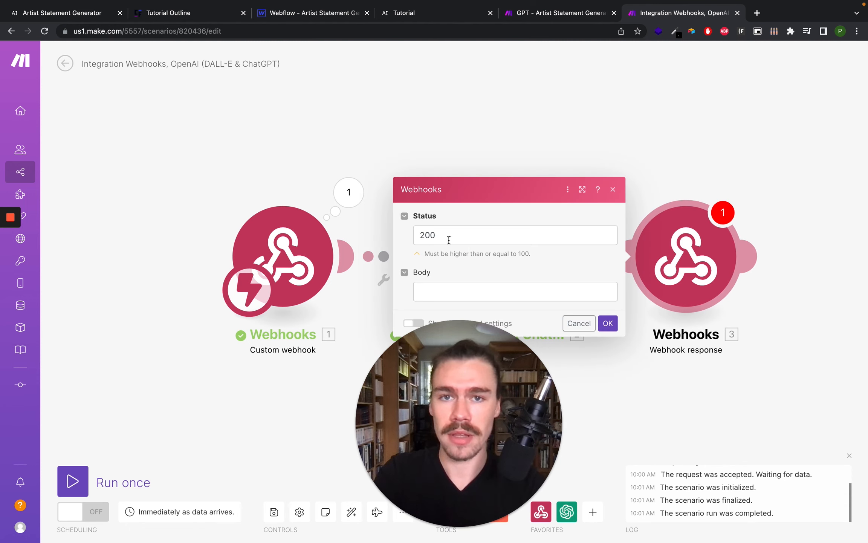
{"action": "left_click", "coordinate": [450, 295]}
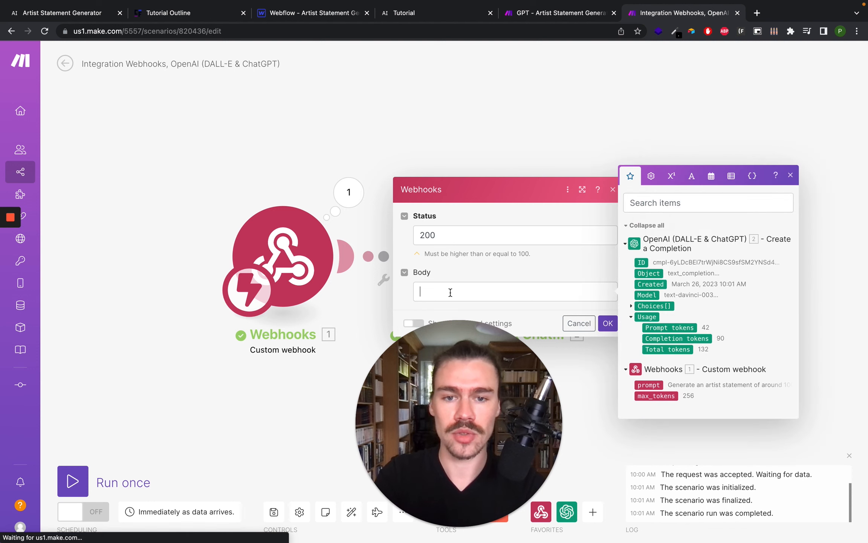
{"action": "left_click", "coordinate": [635, 305]}
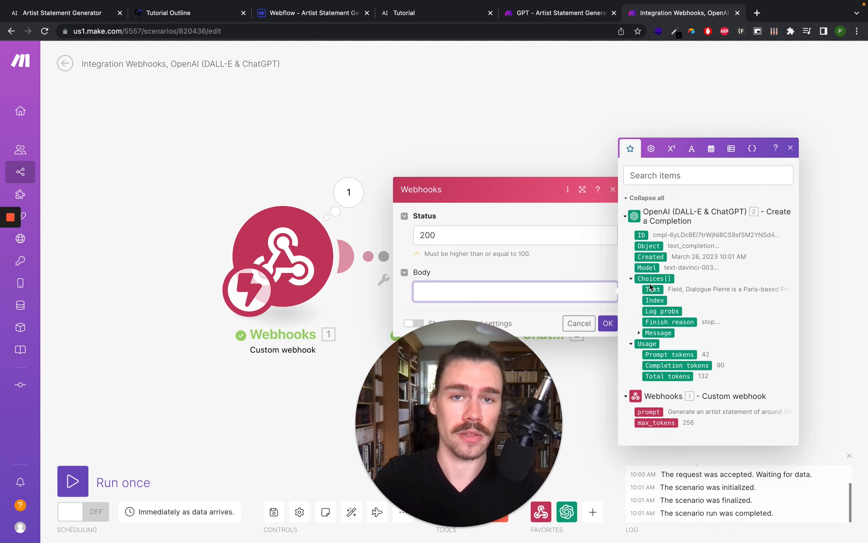
{"action": "left_click", "coordinate": [651, 289]}
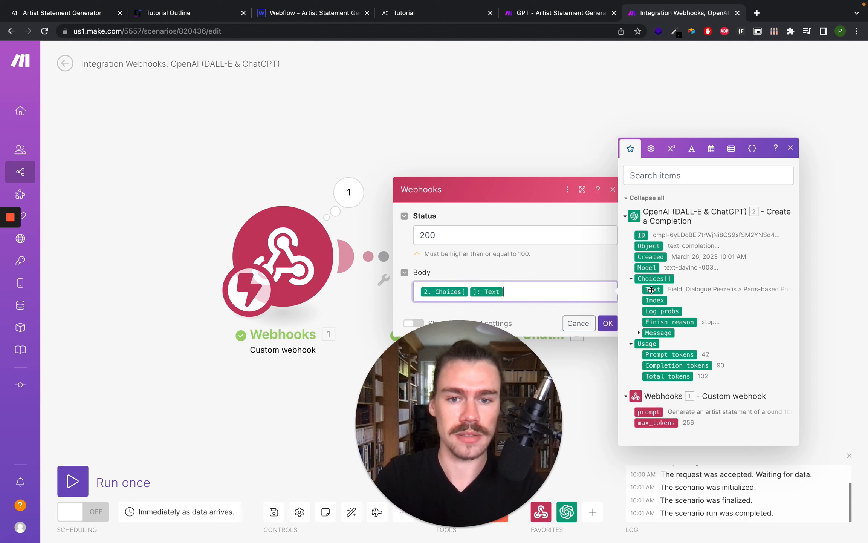
{"action": "left_click", "coordinate": [608, 323]}
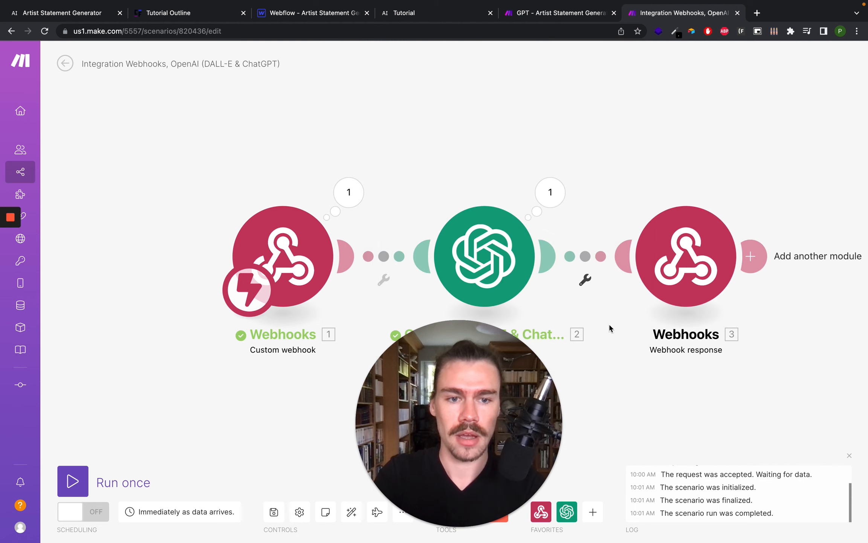
- Save the scenario and switch its scheduling on to run immediately as data arrives
{"action": "left_click", "coordinate": [274, 512]}
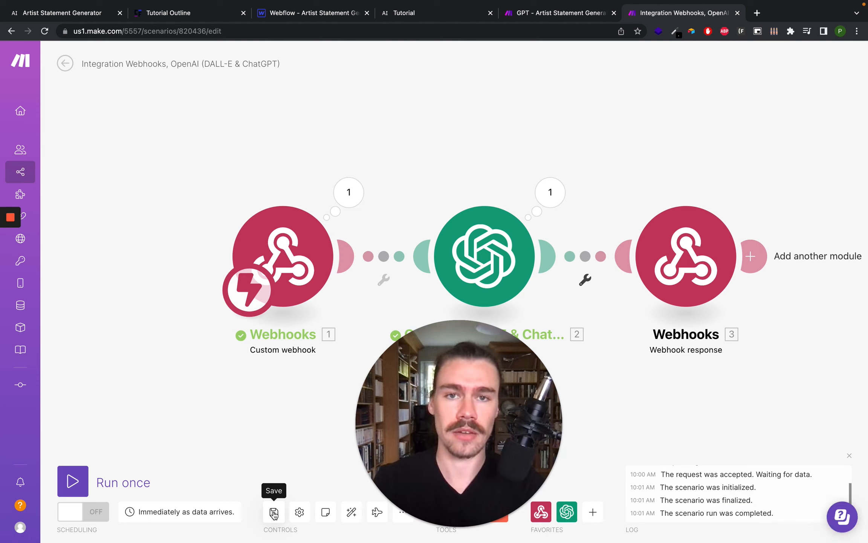
{"action": "left_click", "coordinate": [274, 513]}
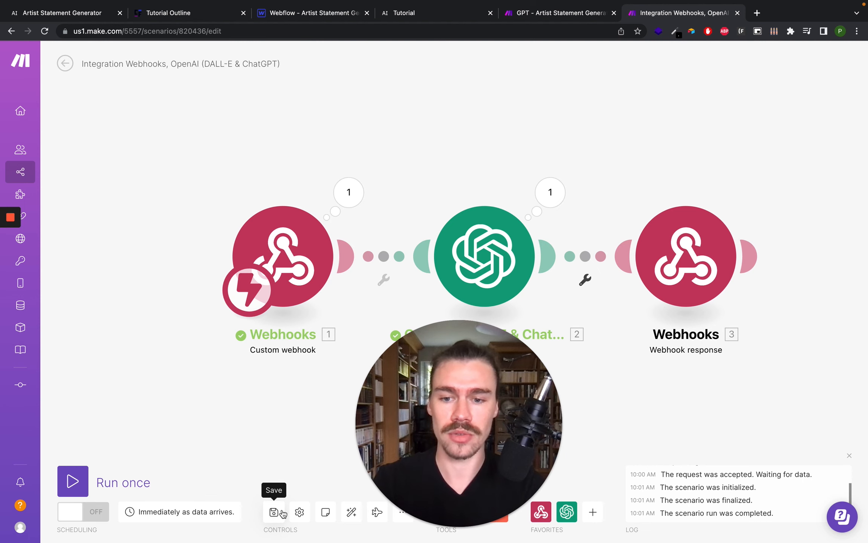
{"action": "left_click", "coordinate": [72, 480]}
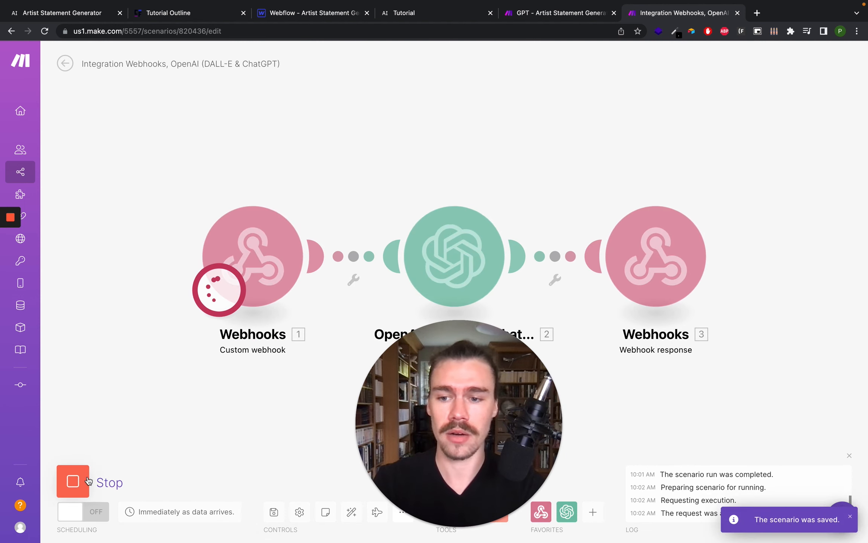
{"action": "left_click", "coordinate": [71, 480]}
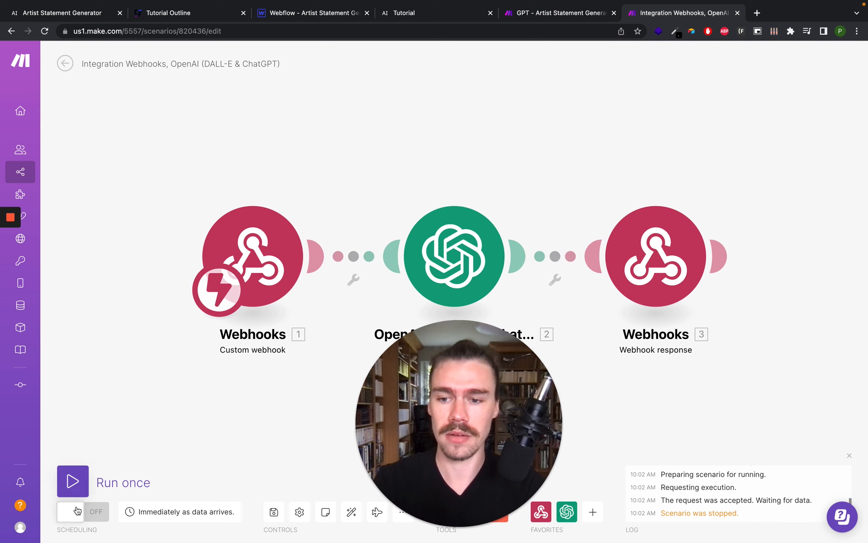
{"action": "left_click", "coordinate": [77, 510]}
{"action": "left_click", "coordinate": [273, 512]}
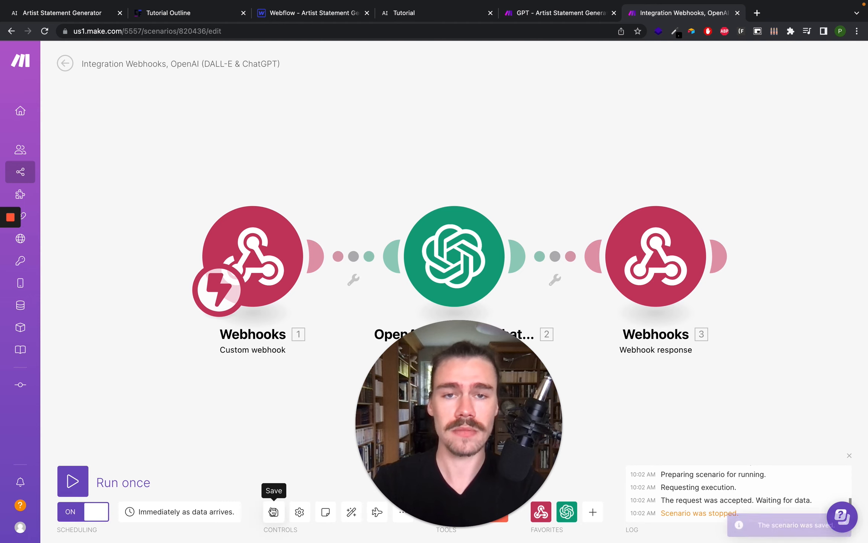
- Generate a new statement from the published demo form
{"action": "left_click", "coordinate": [423, 18]}
{"action": "scroll", "coordinate": [409, 232], "scroll_direction": "up", "scroll_amount": 5}
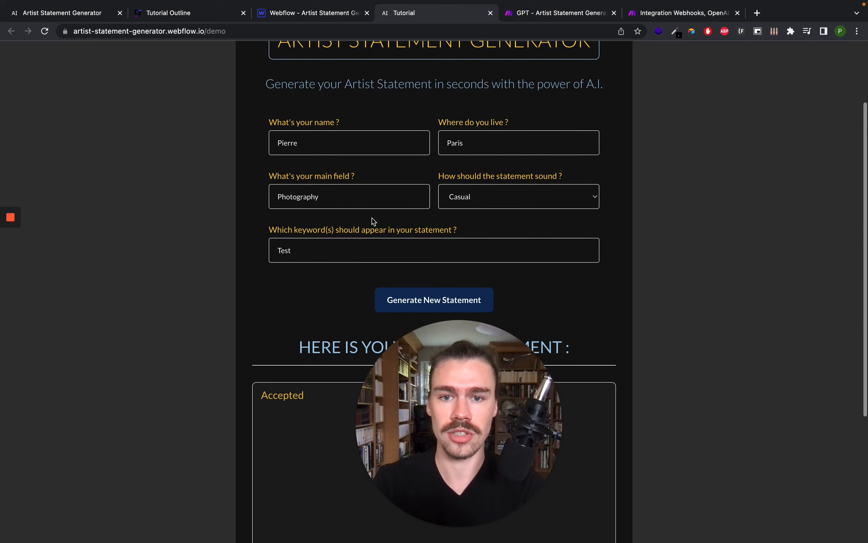
{"action": "left_click", "coordinate": [401, 303]}
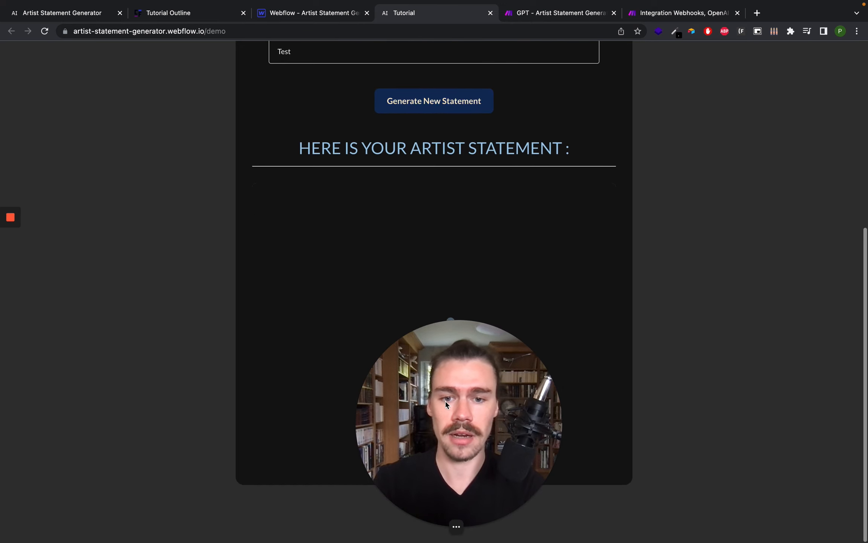
{"action": "left_click_drag", "start_coordinate": [421, 404], "coordinate": [96, 405]}
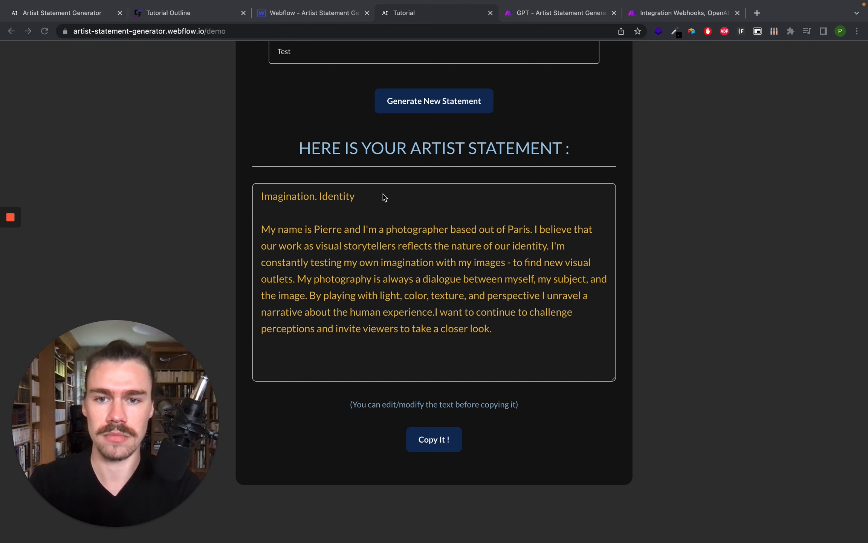
- Delete the leading "Imagination. Identity" line from the generated statement and copy the text
{"action": "left_click", "coordinate": [413, 246]}
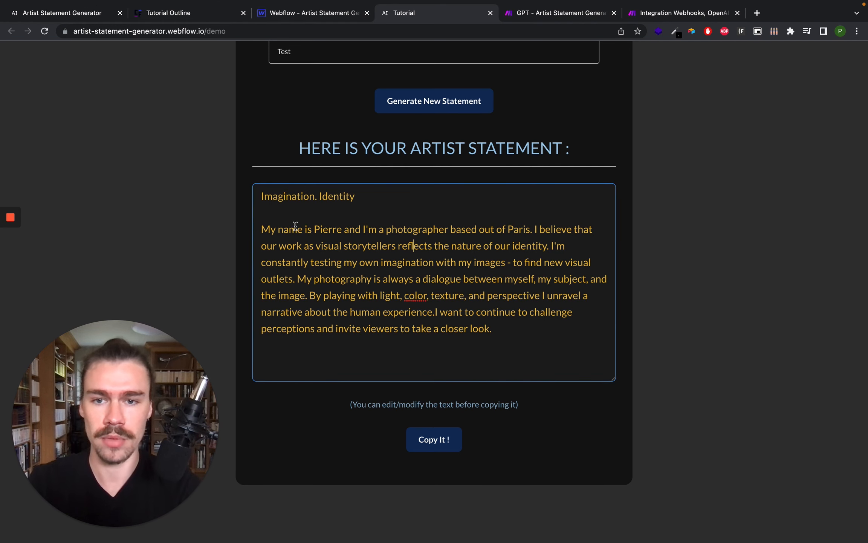
{"action": "left_click_drag", "start_coordinate": [261, 229], "coordinate": [248, 193]}
{"action": "key", "text": "BackSpace"}
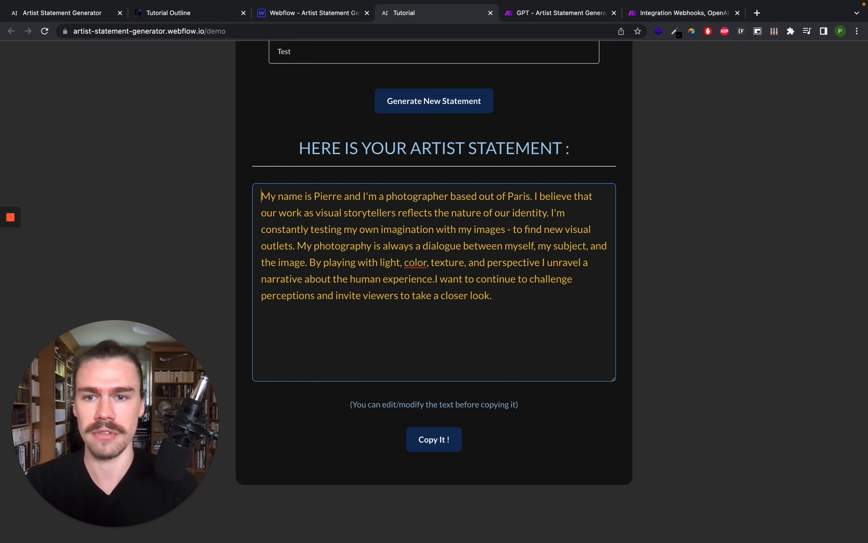
{"action": "left_click", "coordinate": [443, 440]}
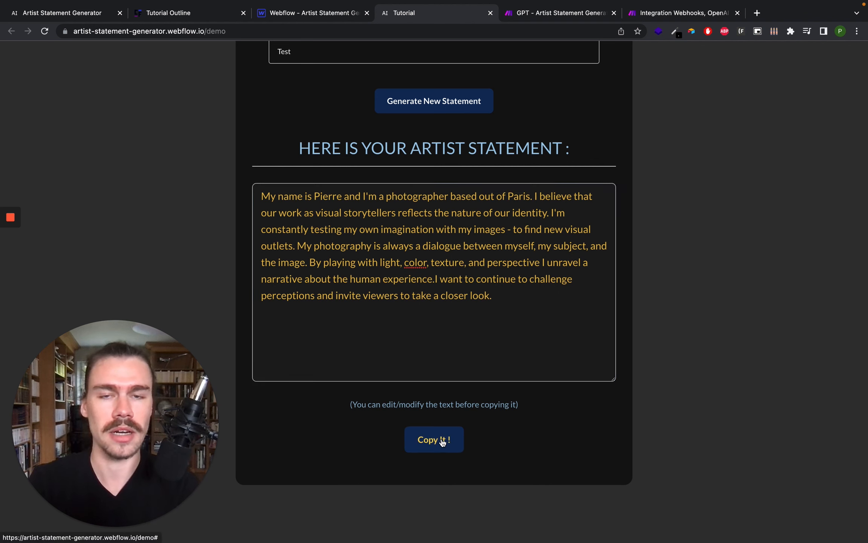